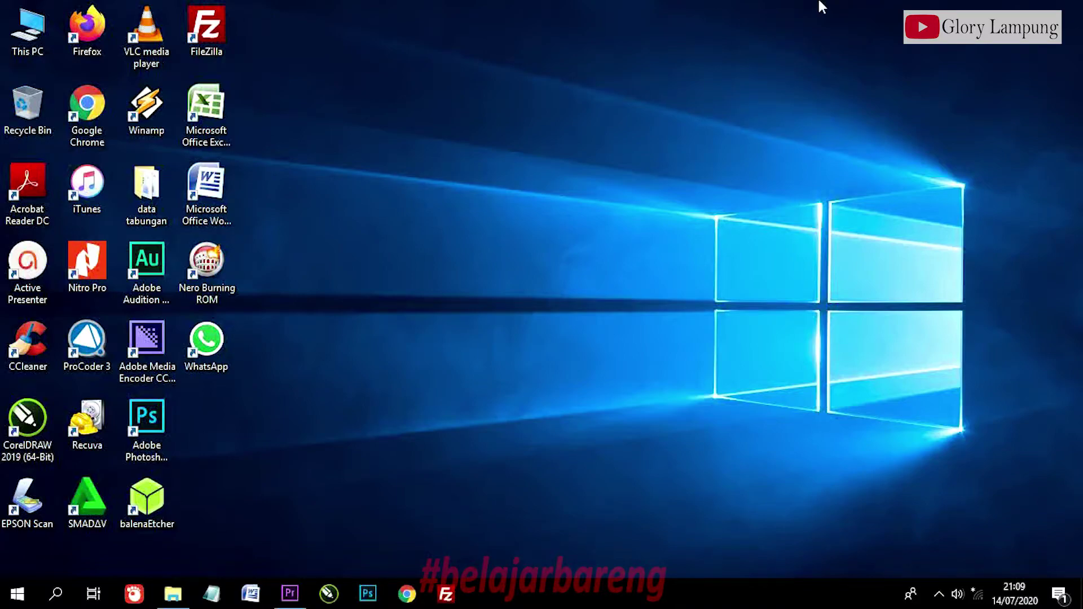
# Step: Restore the minimized Premiere Pro window showing the 'belajar pemula' project
pyautogui.click(291, 593)
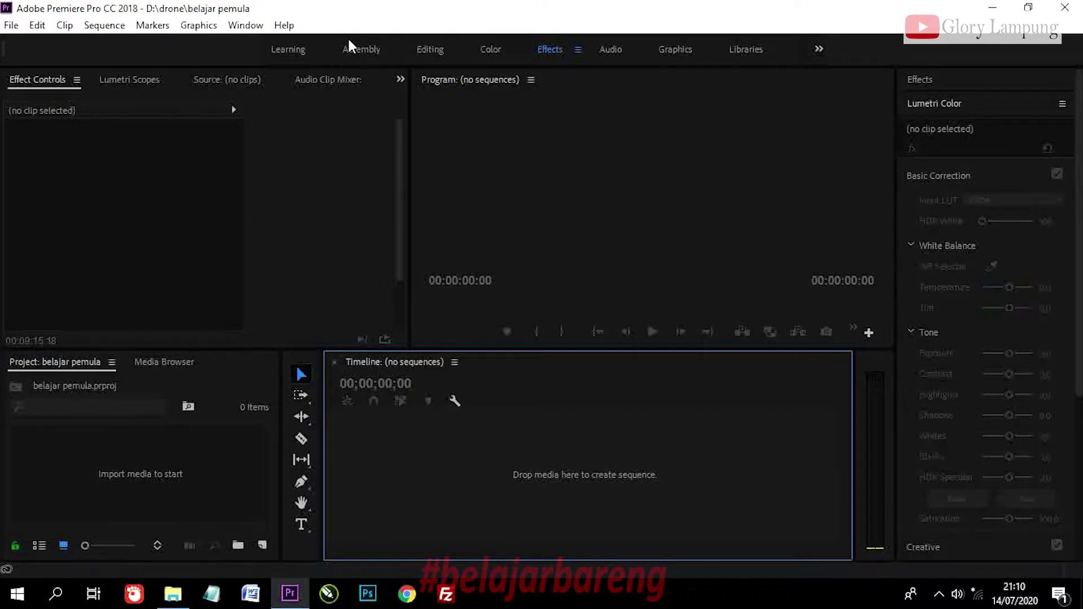
# Step: Switch to File Explorer showing the D:\drone\warp folder with the three clips
pyautogui.click(172, 593)
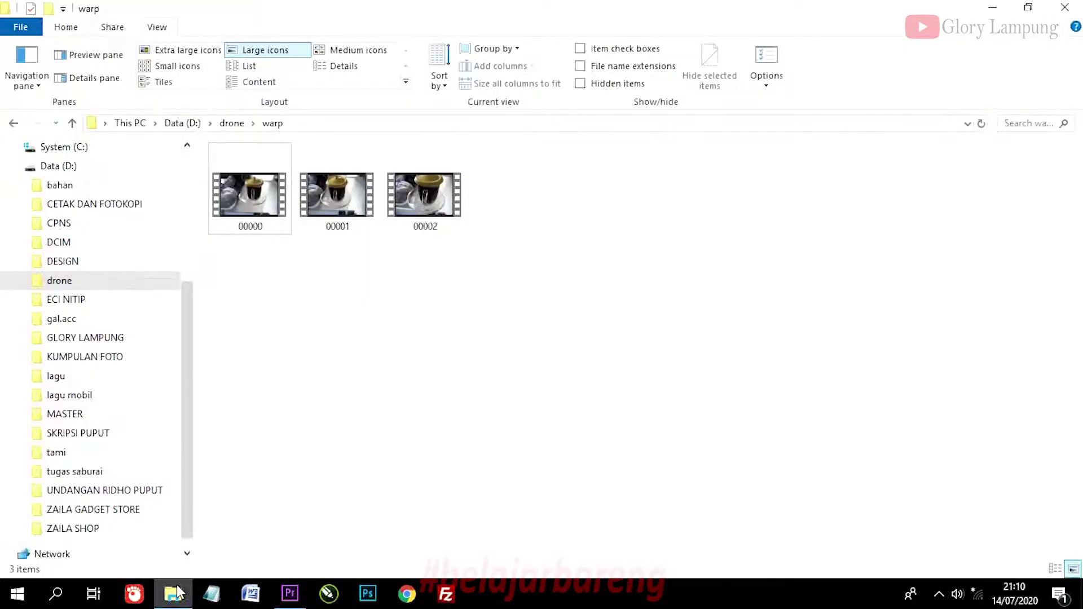
# Step: Select clips 00000, 00001 and 00002 and drag them into Premiere's Project panel
pyautogui.click(243, 166)
pyautogui.click(324, 182)
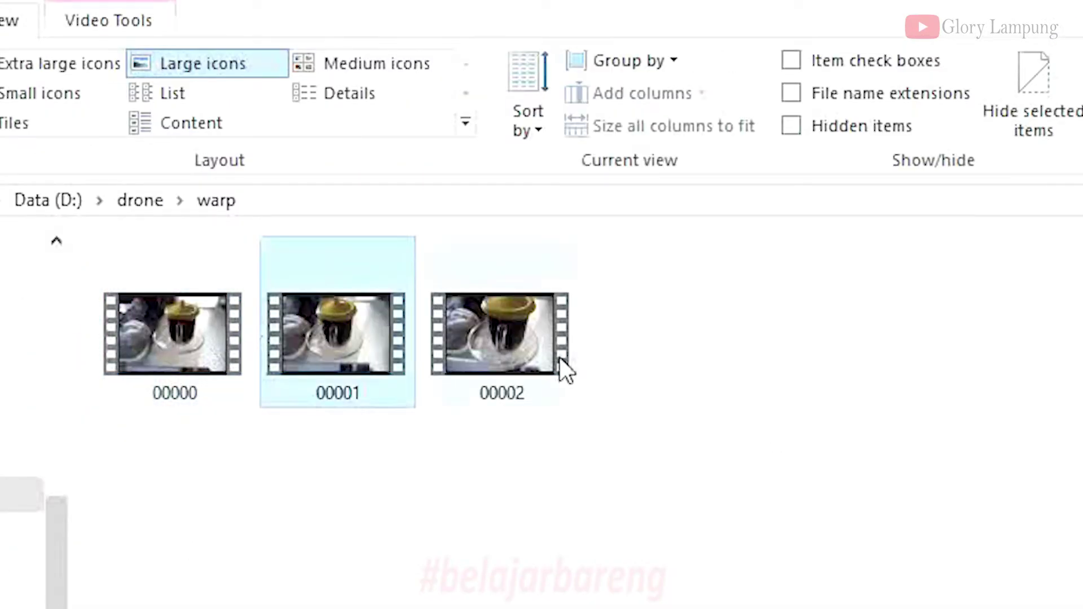
pyautogui.click(200, 333)
pyautogui.keyDown('shift'); pyautogui.click(570, 324); pyautogui.keyUp('shift')
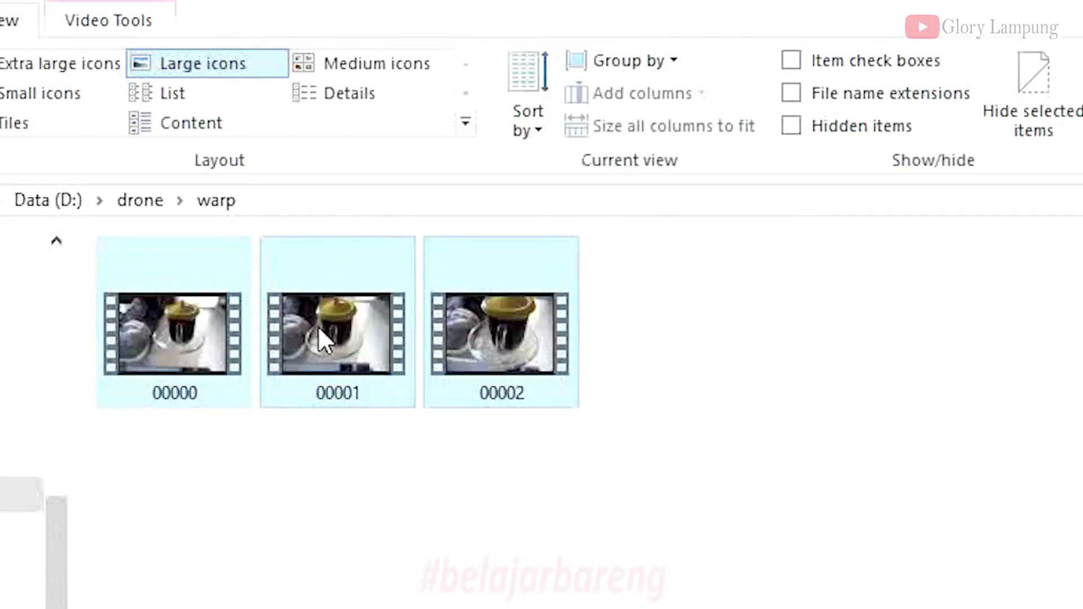
pyautogui.moveTo(323, 339); pyautogui.dragTo(288, 606)
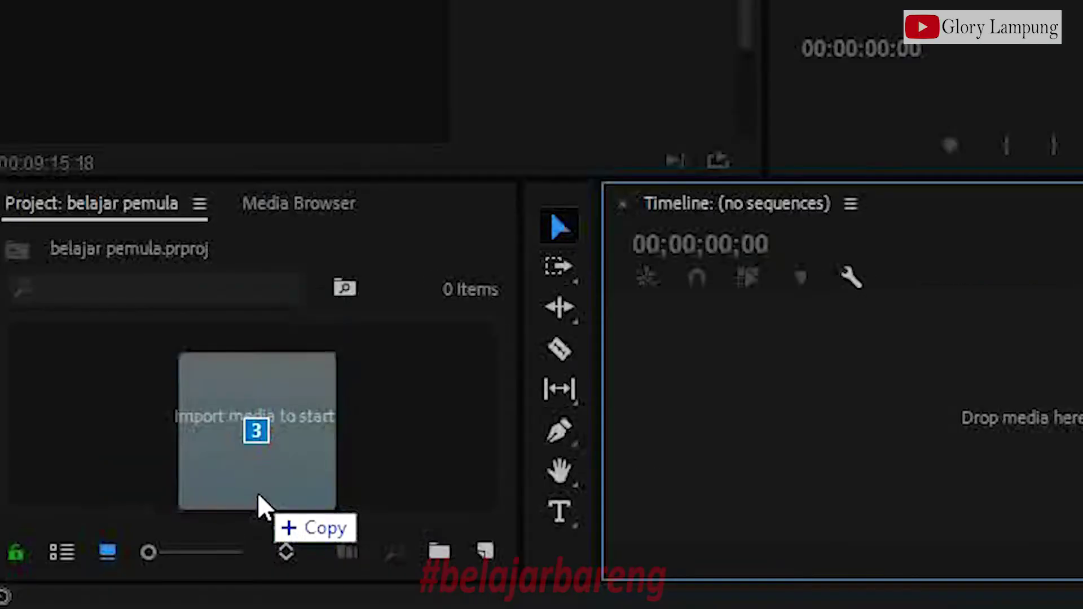
pyautogui.moveTo(288, 607); pyautogui.dragTo(143, 475)
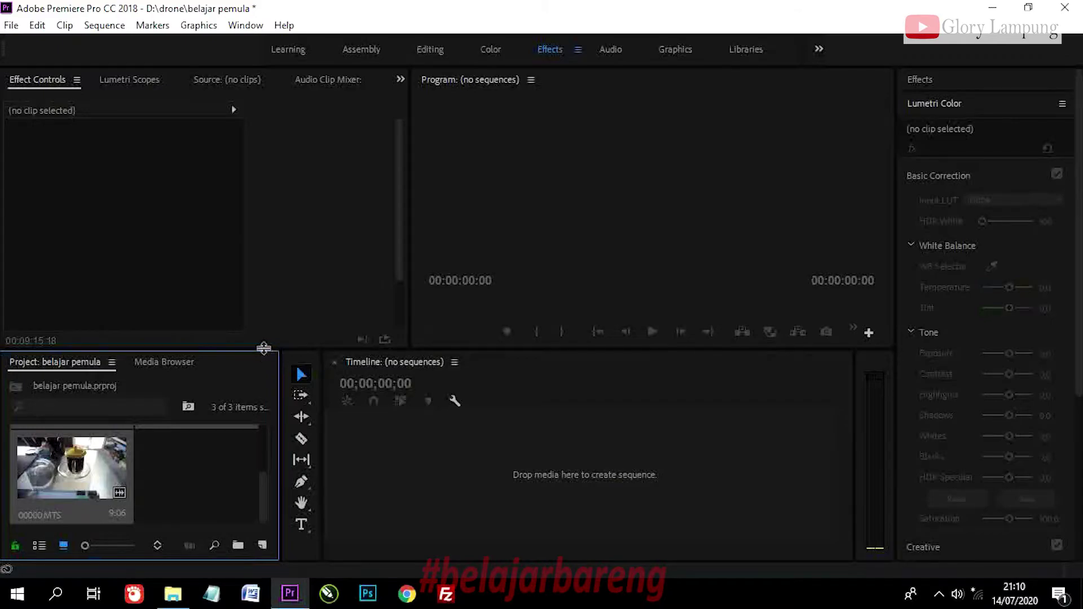
# Step: Preview clip 00001.MTS and drag it to the Timeline to create sequence 00001
pyautogui.moveTo(264, 350); pyautogui.dragTo(264, 294)
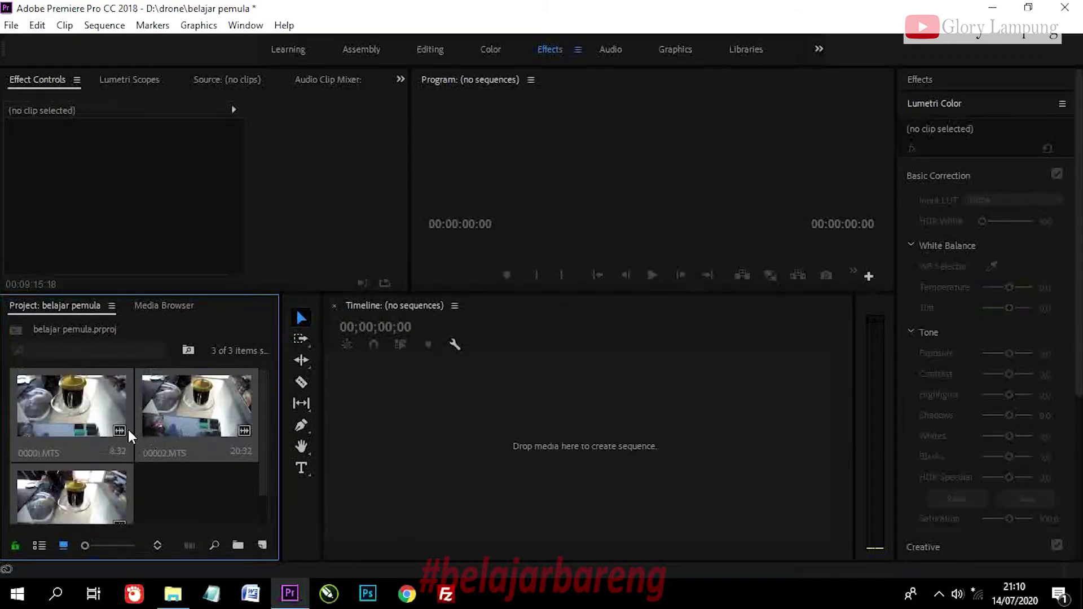
pyautogui.click(76, 412)
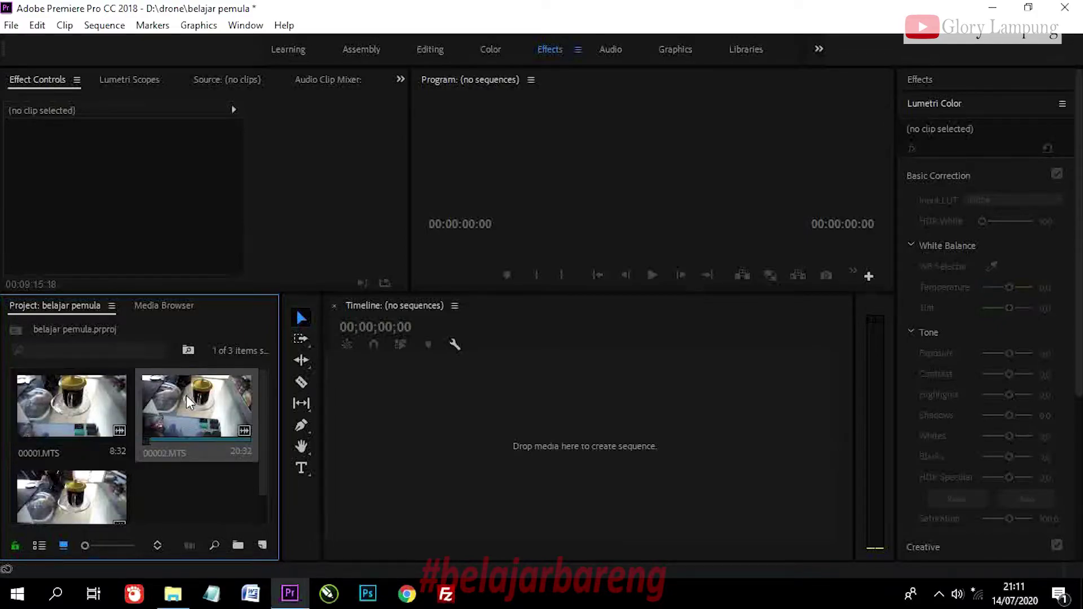
pyautogui.doubleClick(71, 397)
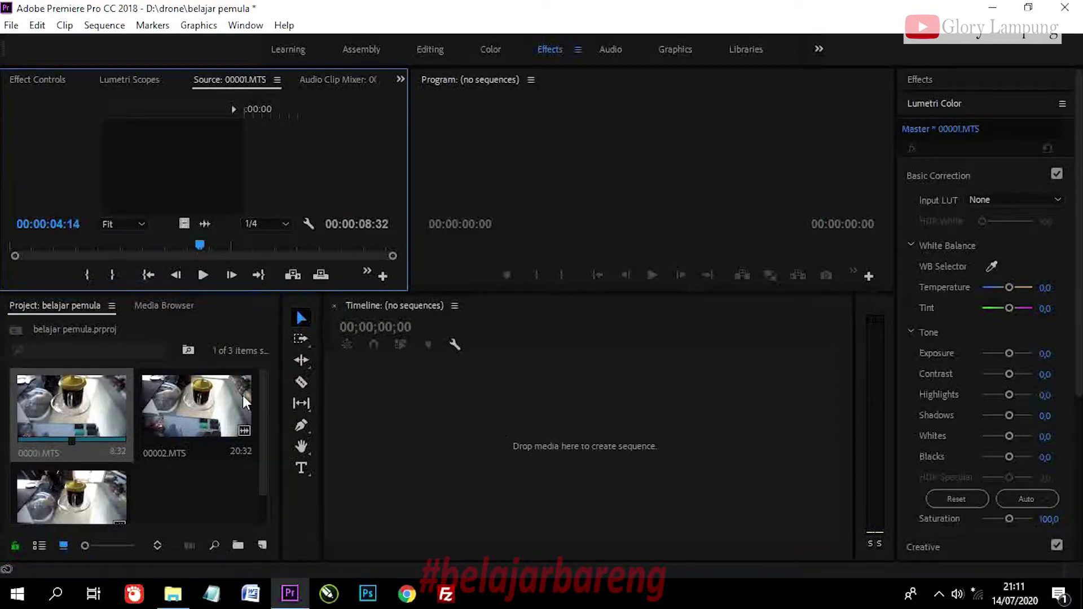
pyautogui.moveTo(111, 395); pyautogui.dragTo(546, 451)
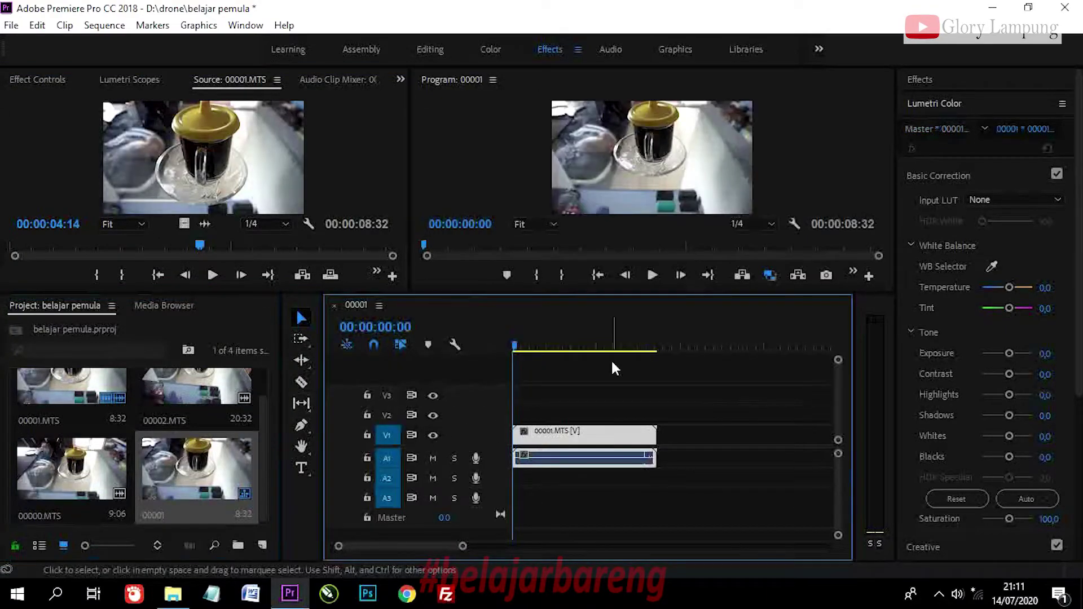
# Step: Play the sequence, then render it with Sequence > Render In to Out
pyautogui.click(642, 276)
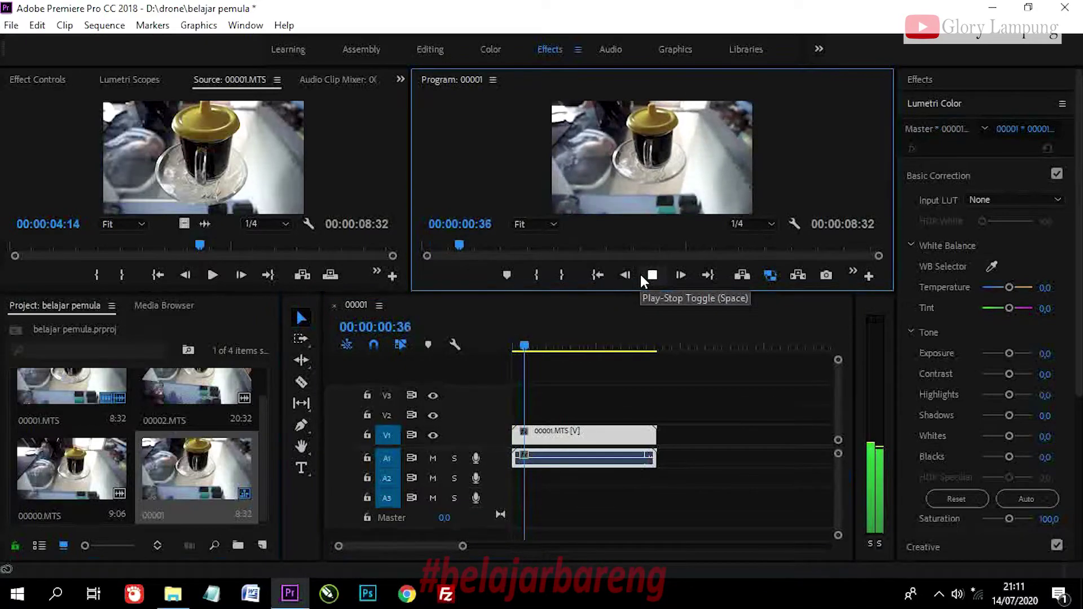
pyautogui.click(641, 274)
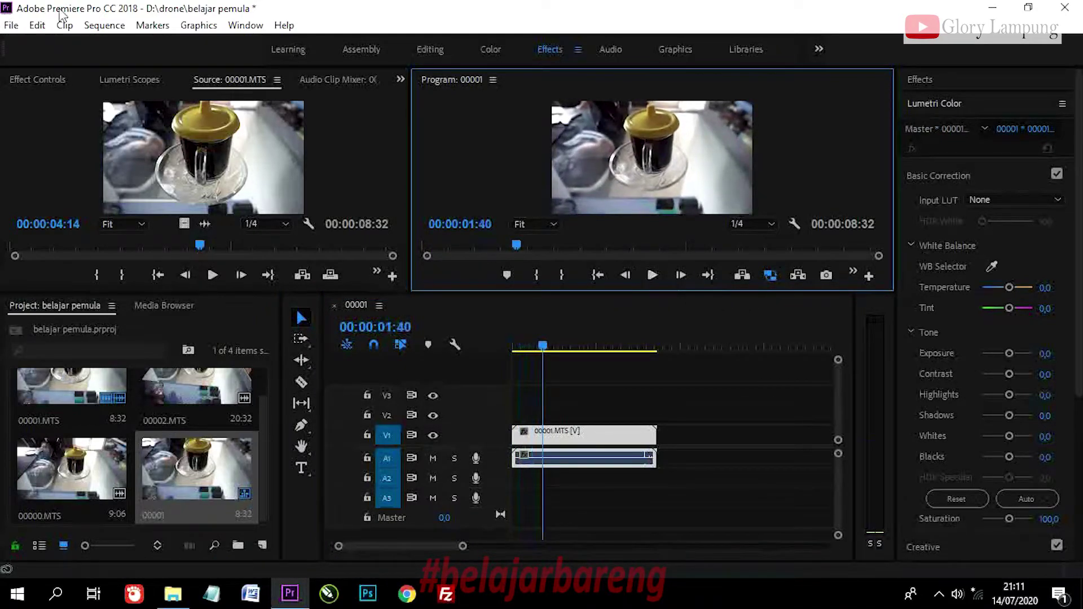
pyautogui.click(102, 27)
pyautogui.click(209, 66)
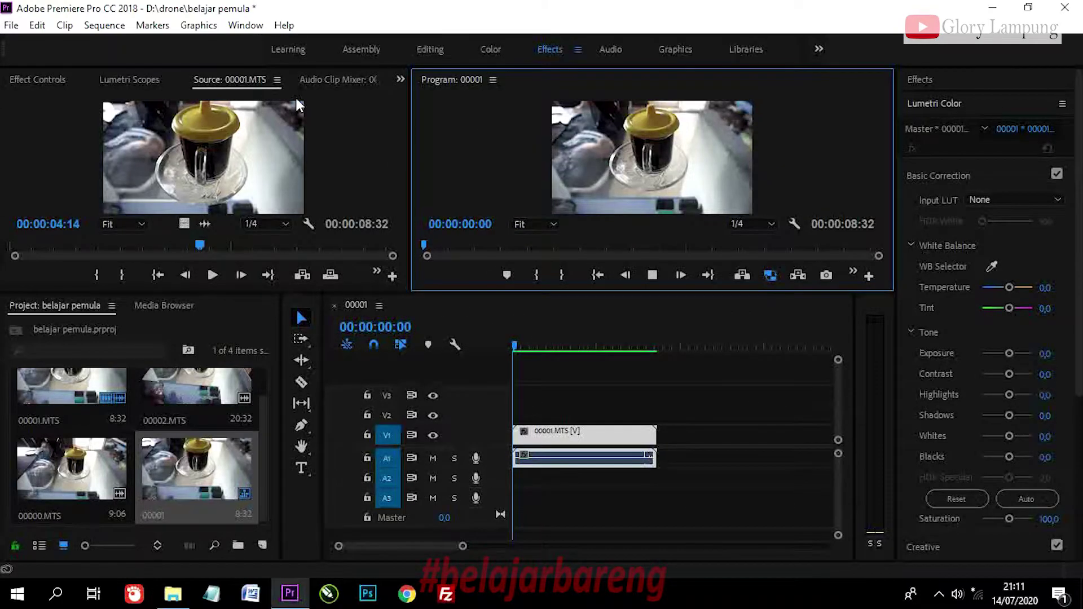
# Step: Trim the start of clip 00001.MTS to the playhead at 00:00:01:14 and preview it
pyautogui.click(655, 276)
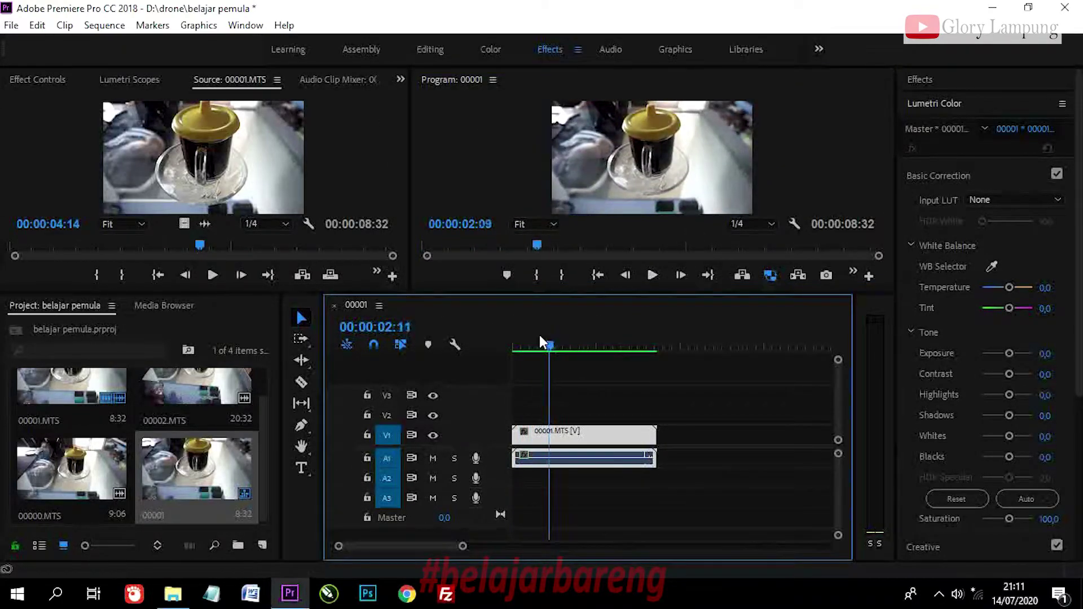
pyautogui.moveTo(550, 346); pyautogui.dragTo(534, 345)
pyautogui.moveTo(520, 431); pyautogui.dragTo(534, 431)
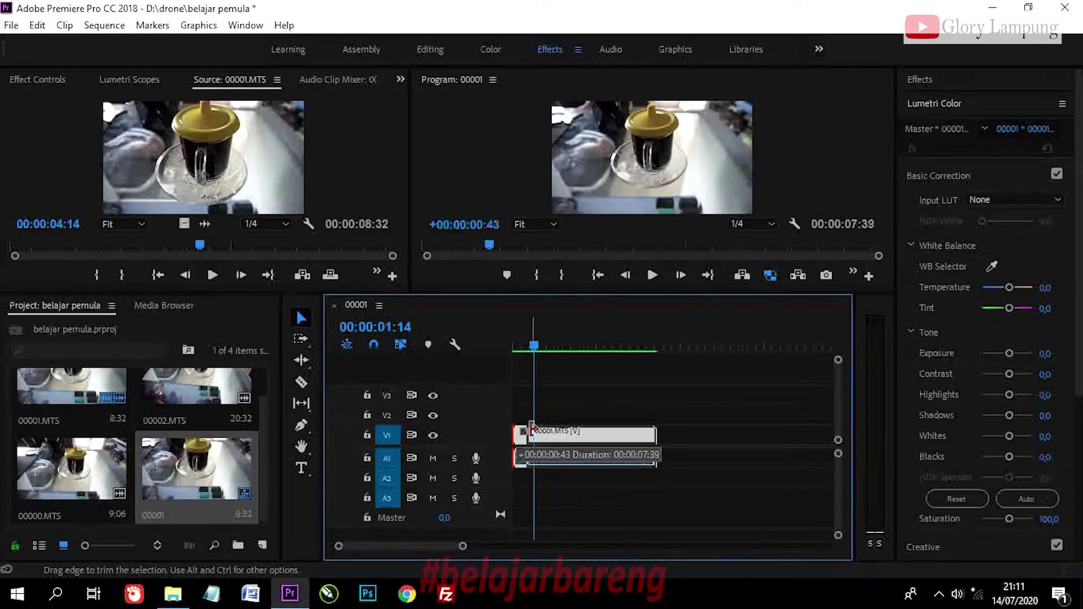
pyautogui.click(653, 276)
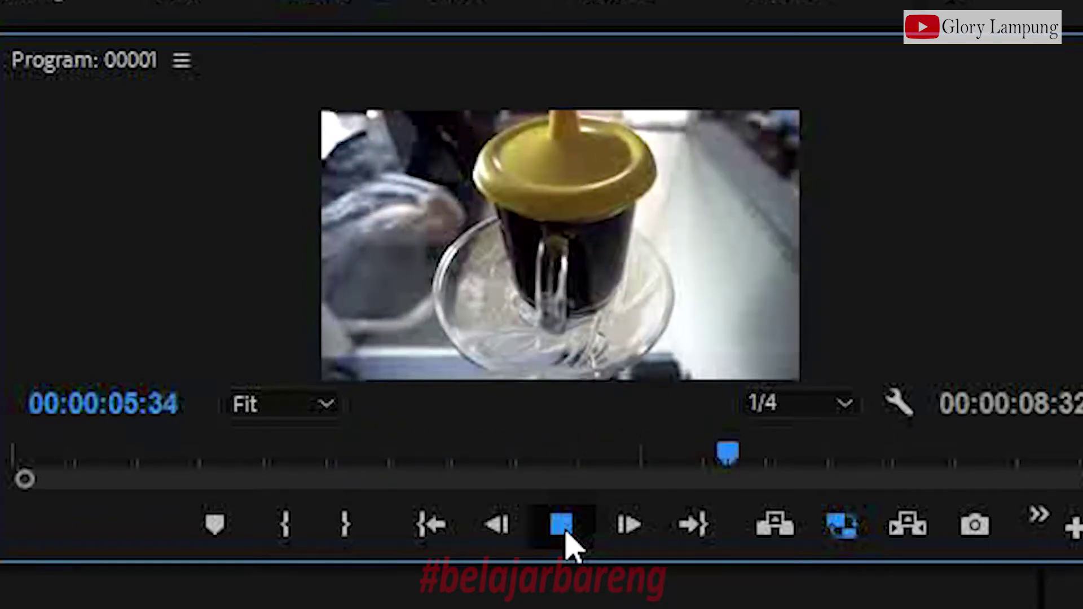
pyautogui.click(564, 533)
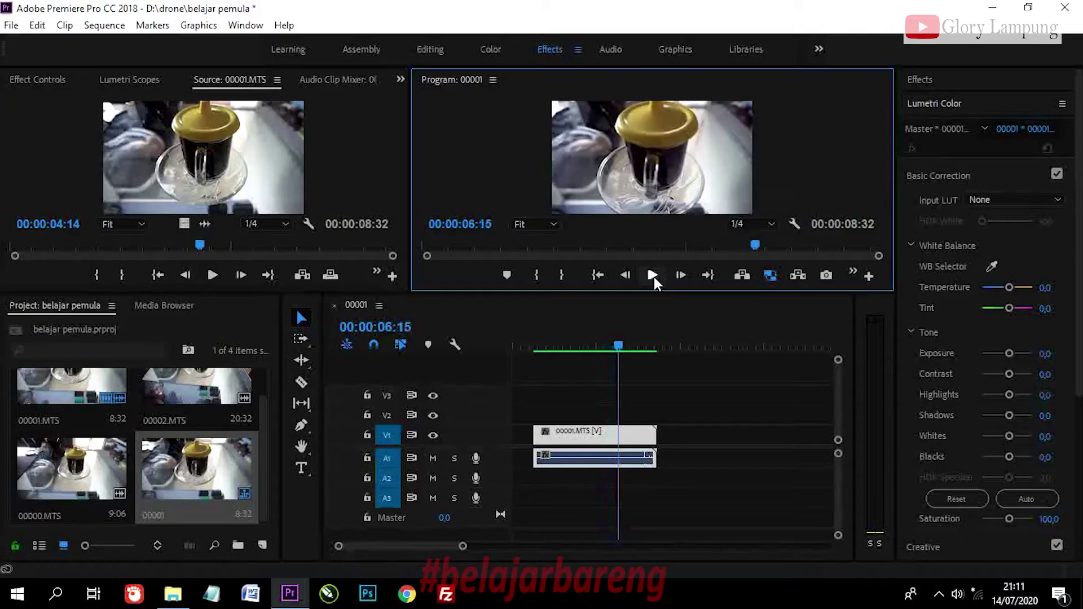
# Step: Trim the clip's end, shift it to the sequence start, replay it, and collapse Lumetri Color
pyautogui.moveTo(655, 437); pyautogui.dragTo(626, 438)
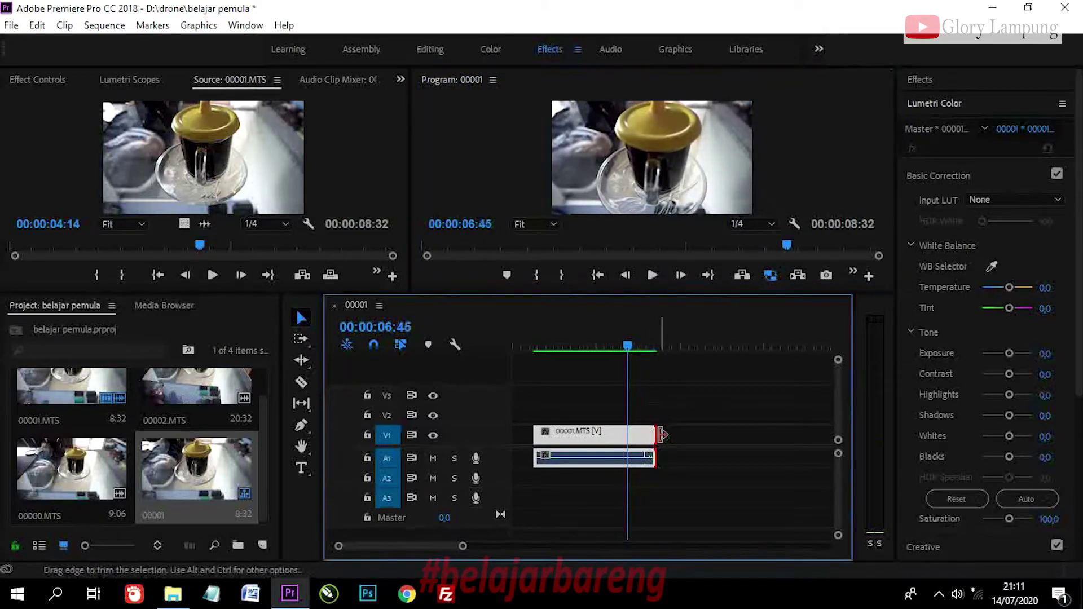
pyautogui.click(530, 335)
pyautogui.moveTo(536, 431); pyautogui.dragTo(514, 431)
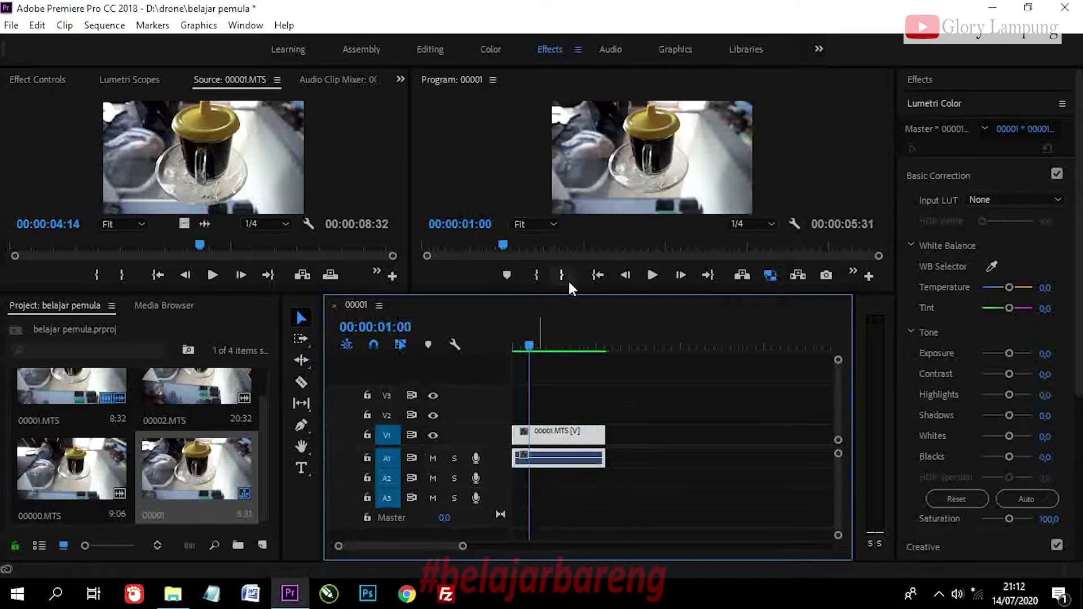
pyautogui.click(588, 274)
pyautogui.click(648, 271)
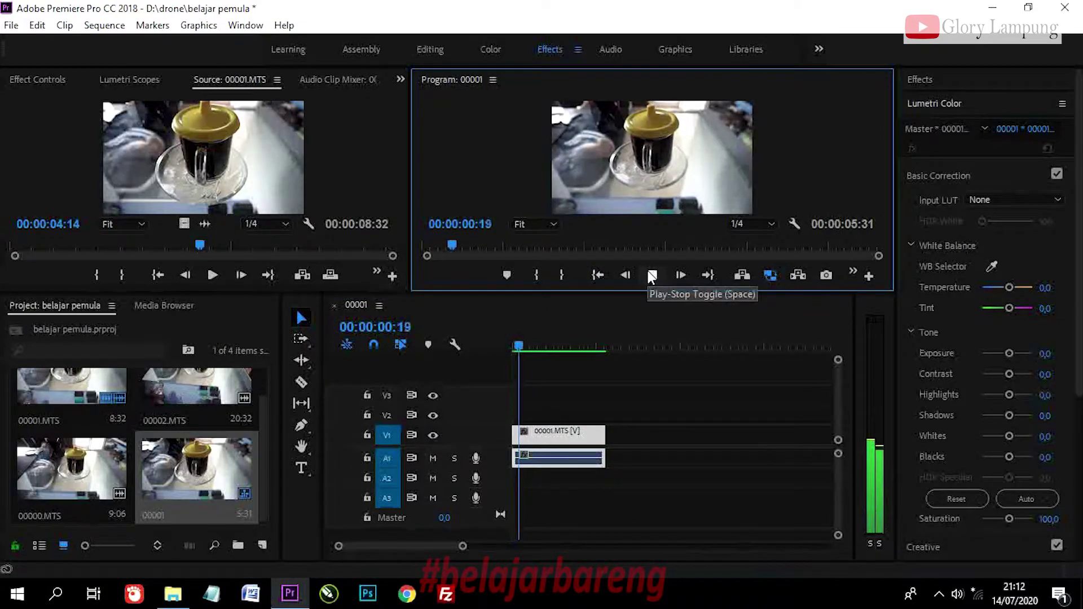
pyautogui.click(648, 271)
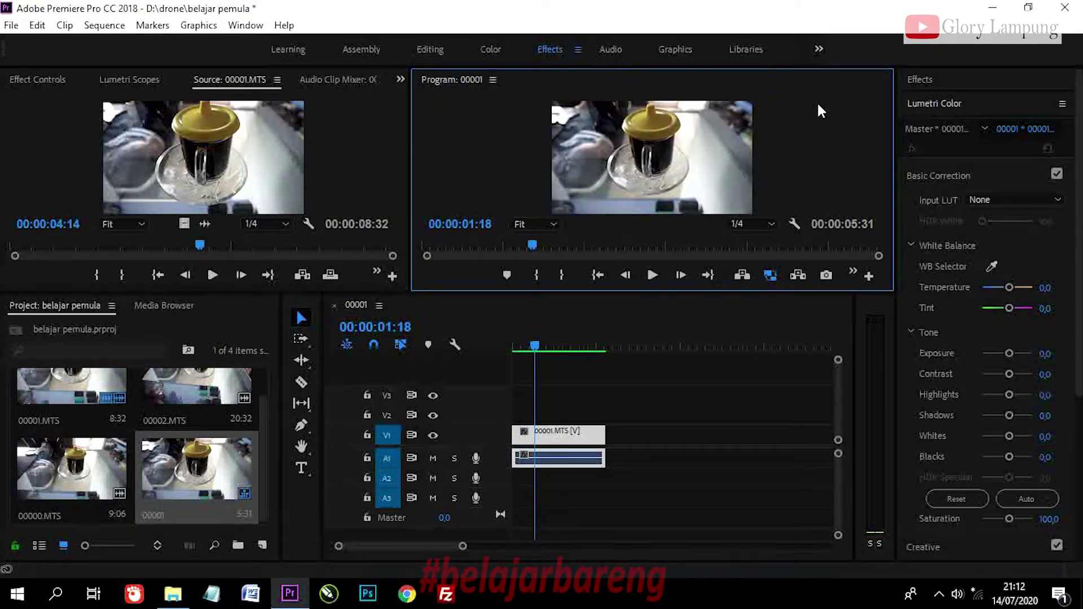
pyautogui.click(917, 108)
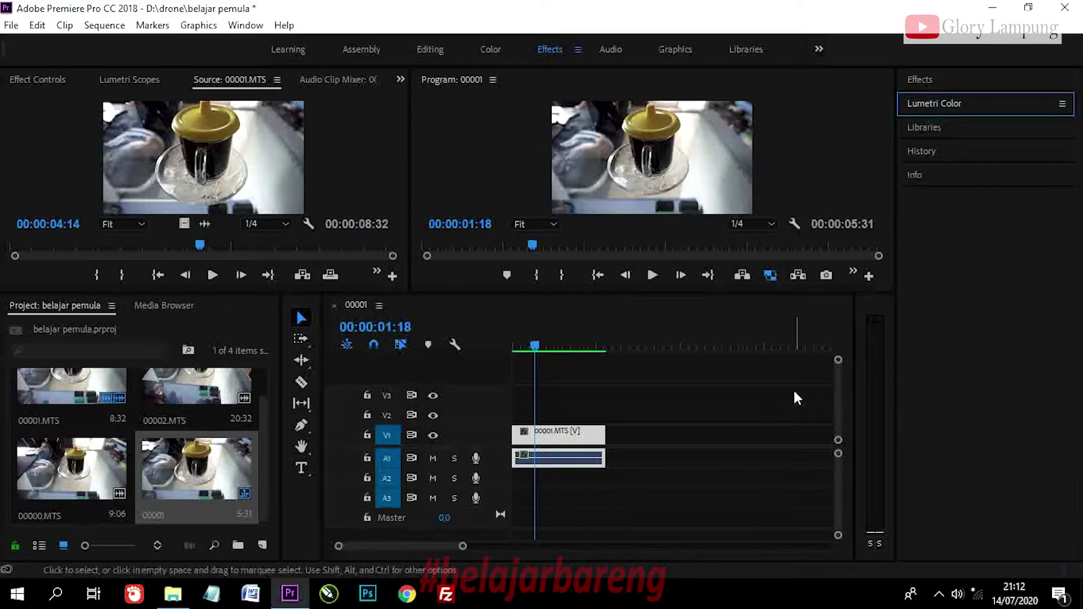
# Step: Search the Effects panel for 'WARP' and select Warp Stabilizer under Video Effects > Distort
pyautogui.click(933, 80)
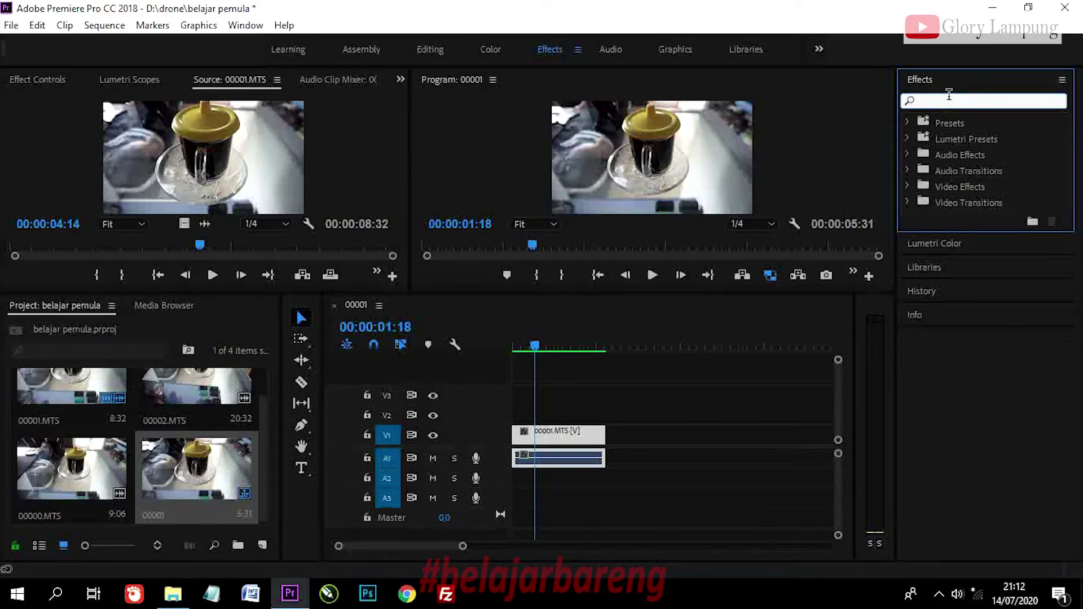
pyautogui.write('cr')
pyautogui.click(938, 79)
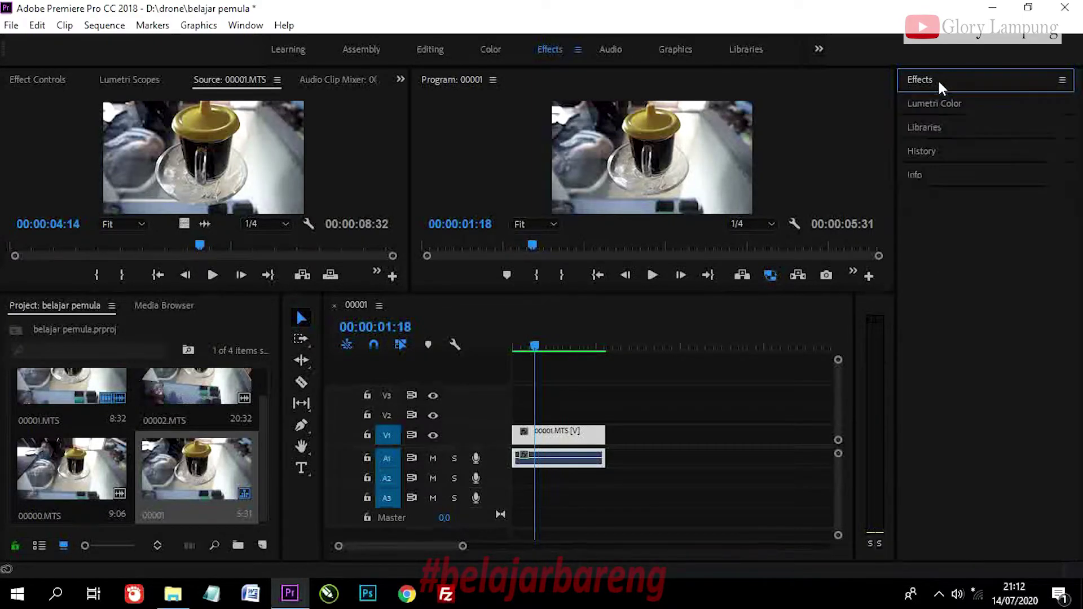
pyautogui.click(938, 79)
pyautogui.click(948, 98)
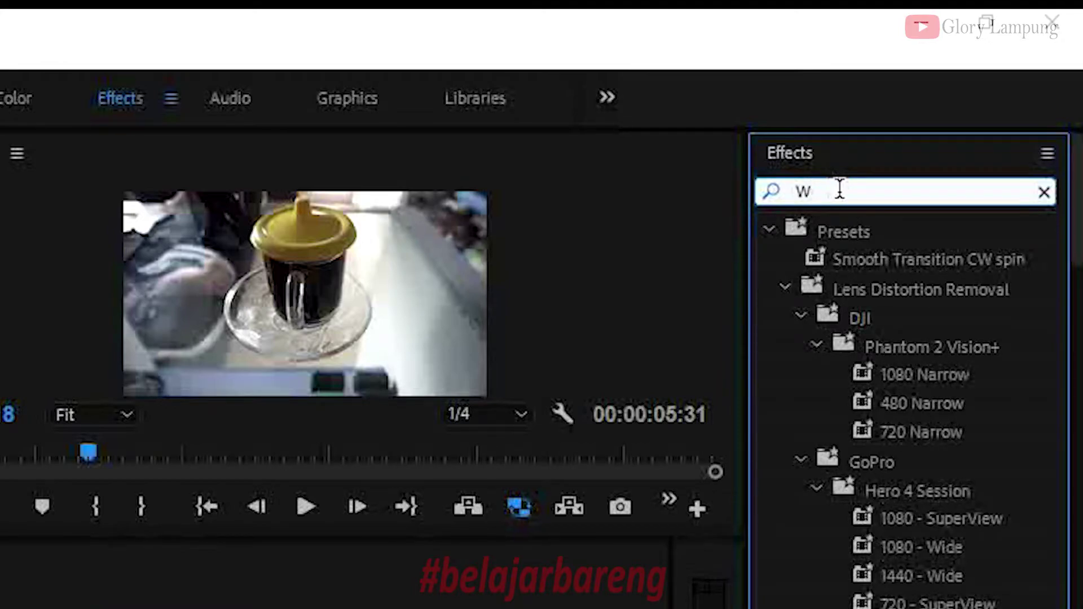
pyautogui.write('AR')
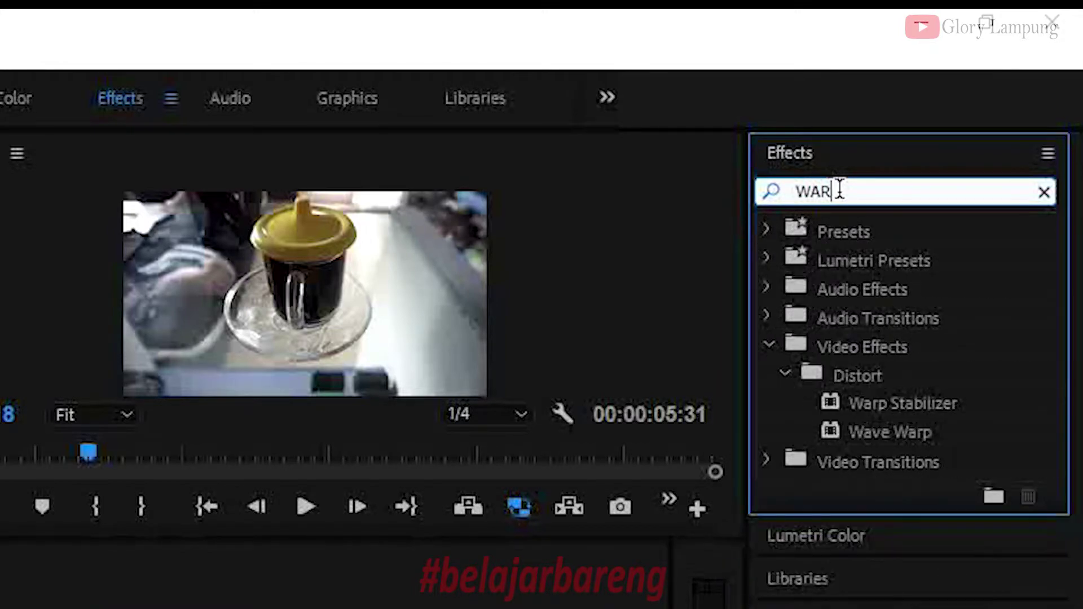
pyautogui.write('P')
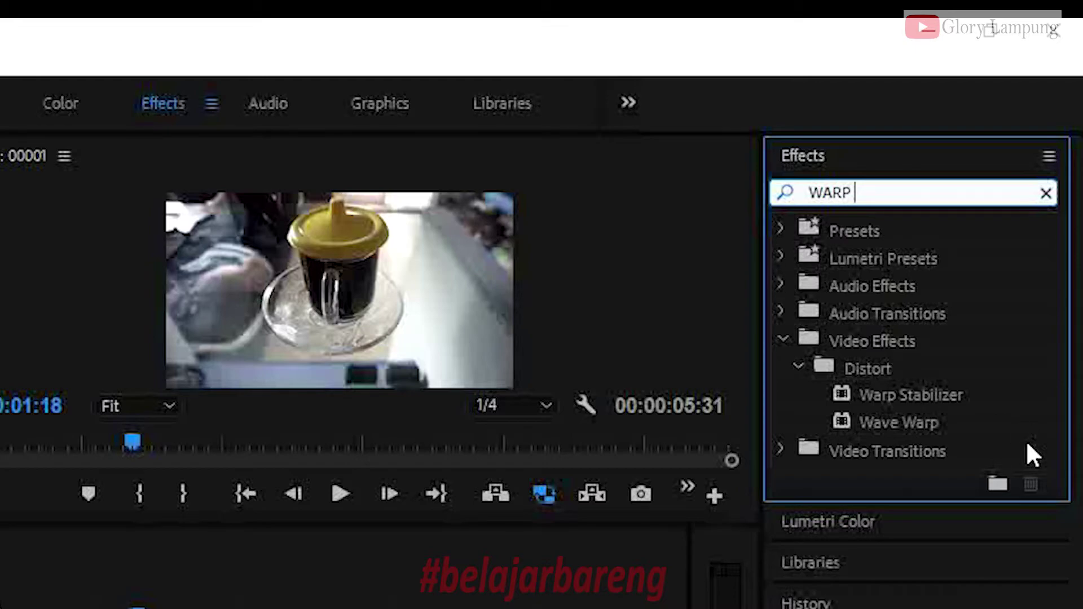
pyautogui.click(972, 219)
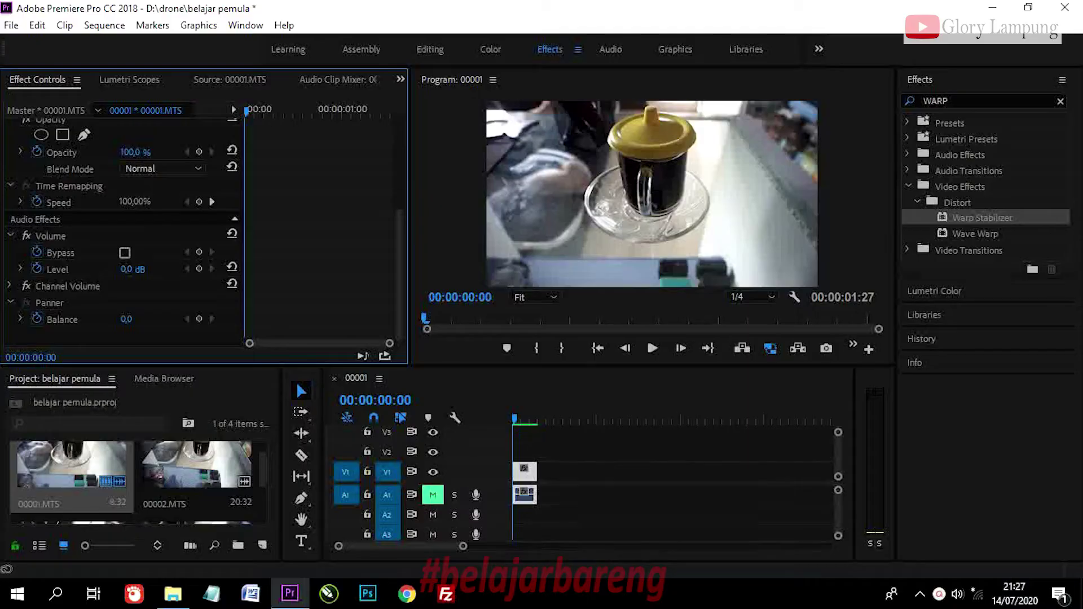
pyautogui.scroll(2, 330, 190)
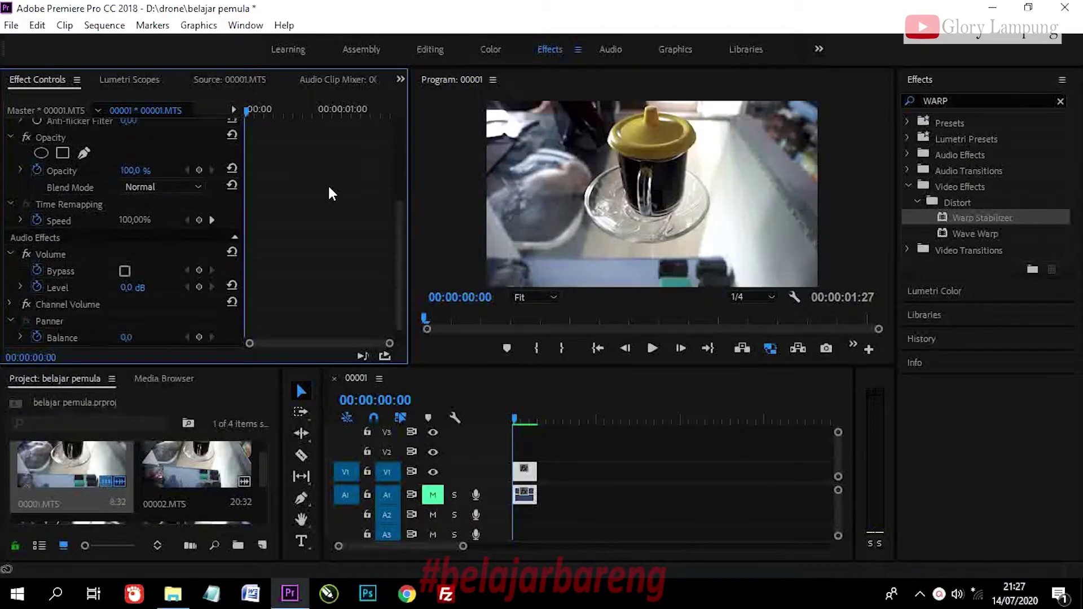
pyautogui.scroll(2, 329, 189)
pyautogui.scroll(2, 329, 189)
pyautogui.scroll(-2, 329, 193)
pyautogui.scroll(-2, 339, 209)
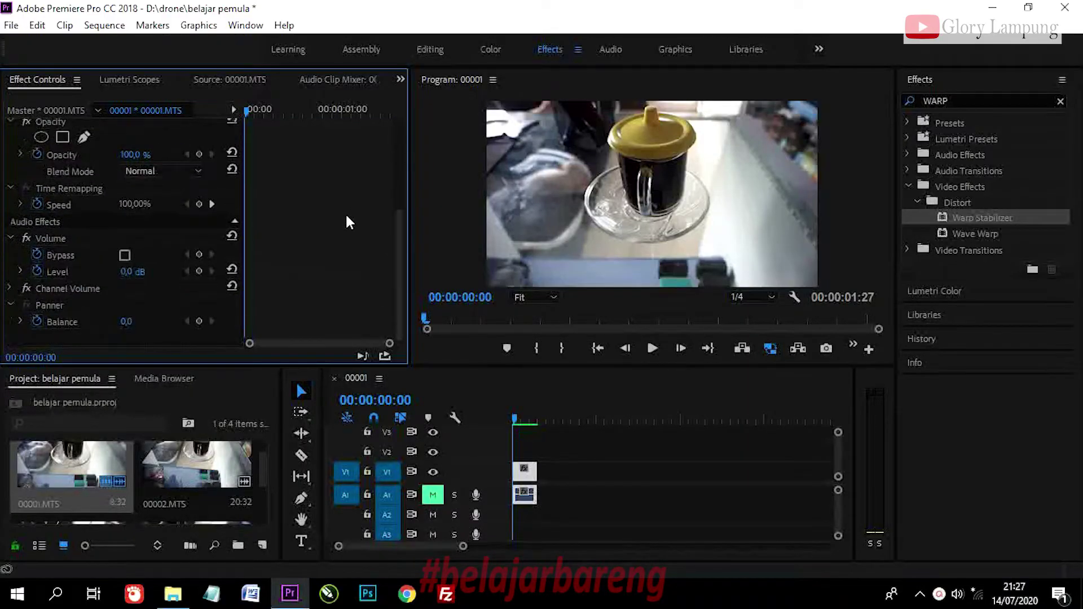
pyautogui.click(658, 348)
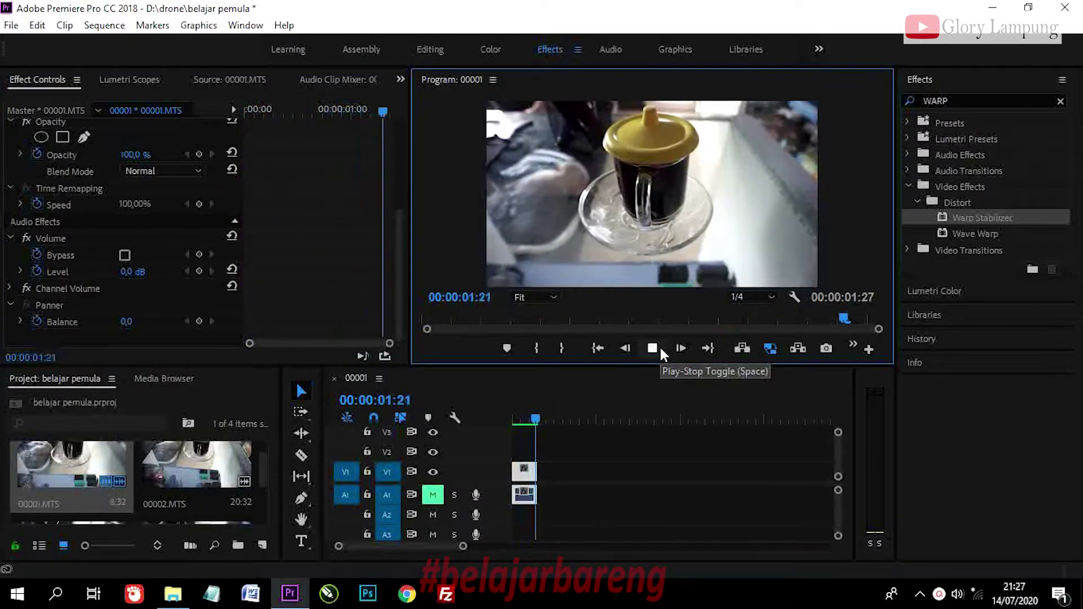
pyautogui.click(605, 350)
pyautogui.click(652, 348)
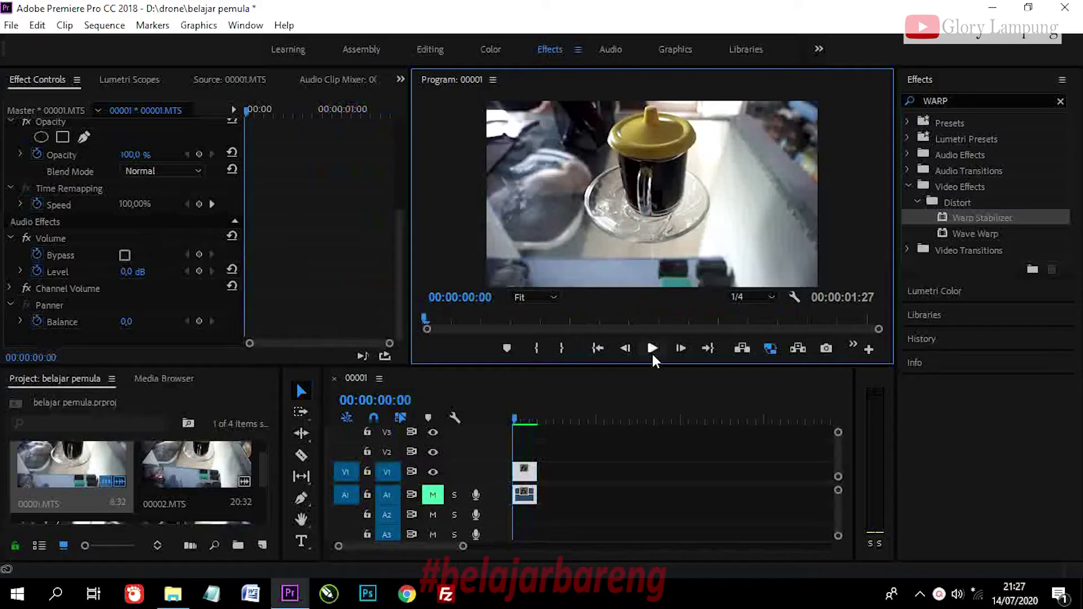
pyautogui.click(652, 349)
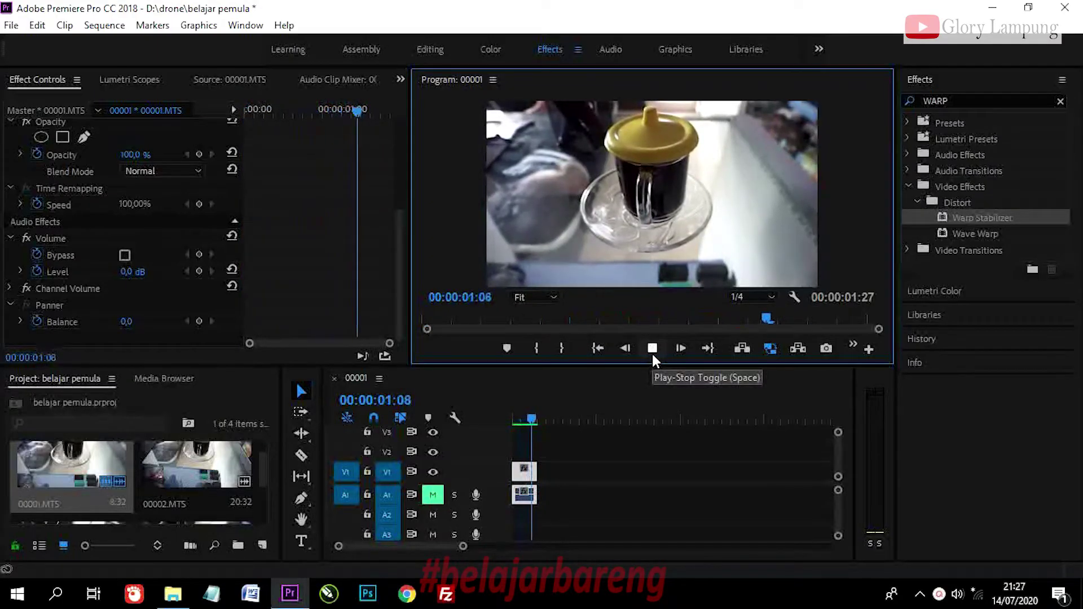
pyautogui.click(653, 355)
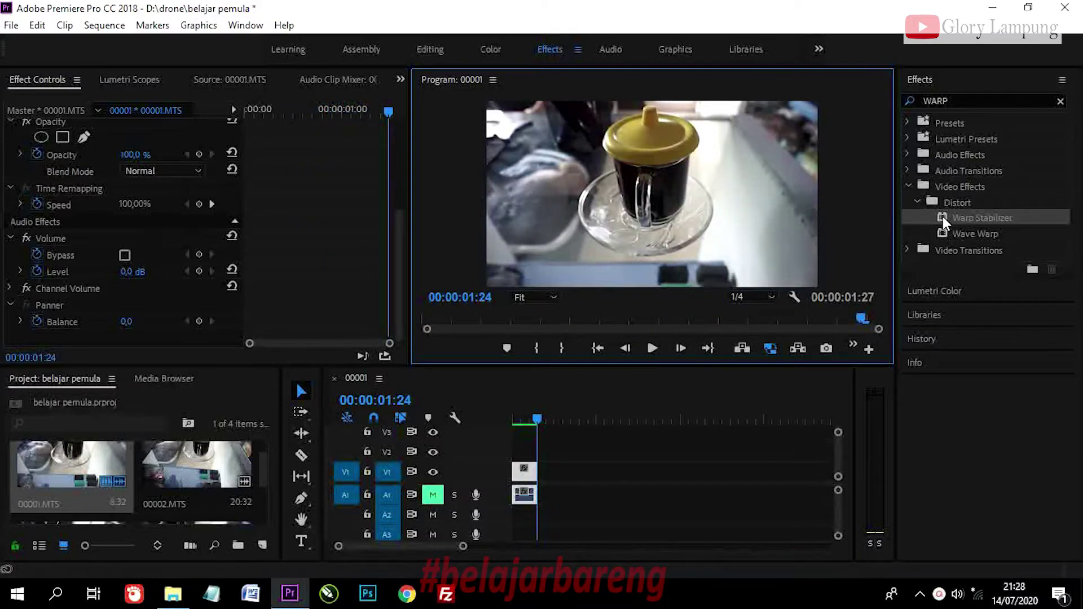
pyautogui.moveTo(943, 215)
pyautogui.mouseDown()
pyautogui.moveTo(533, 426)
pyautogui.moveTo(518, 475)
pyautogui.moveTo(527, 474)
pyautogui.mouseUp()
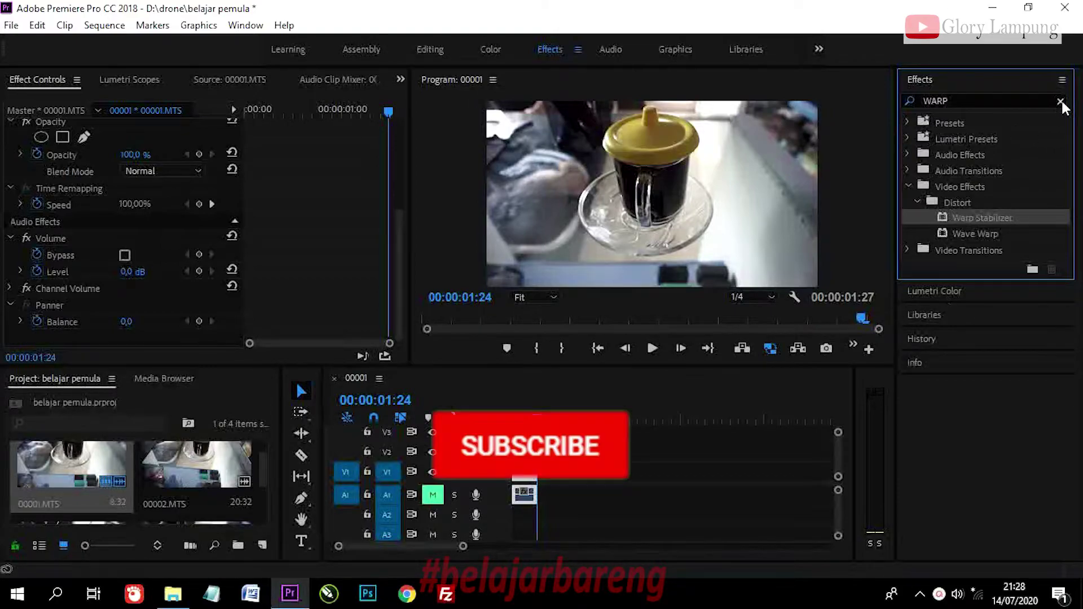
pyautogui.click(1061, 102)
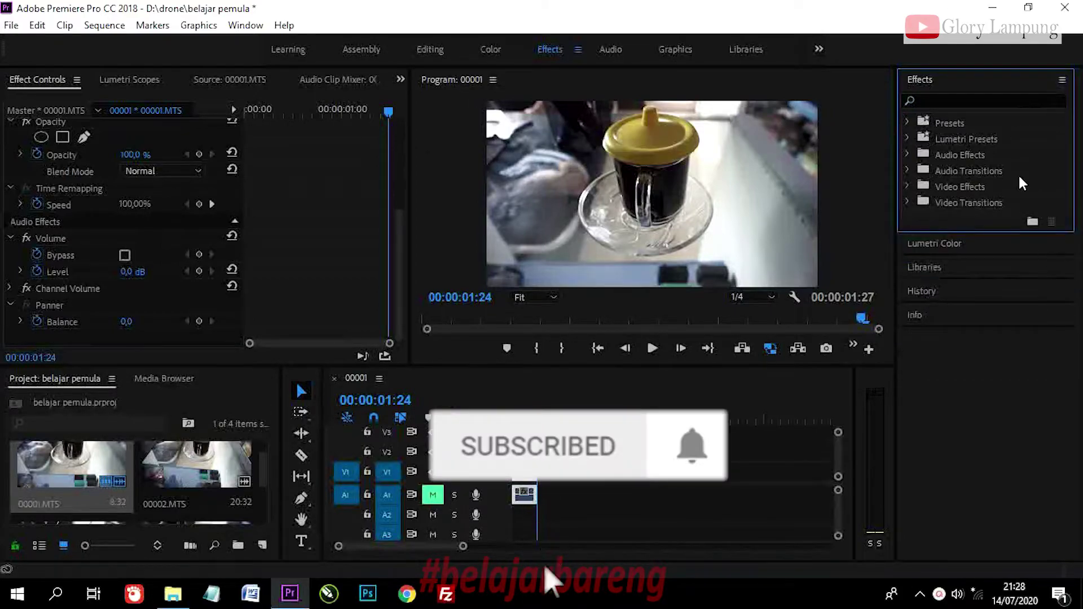
pyautogui.click(971, 95)
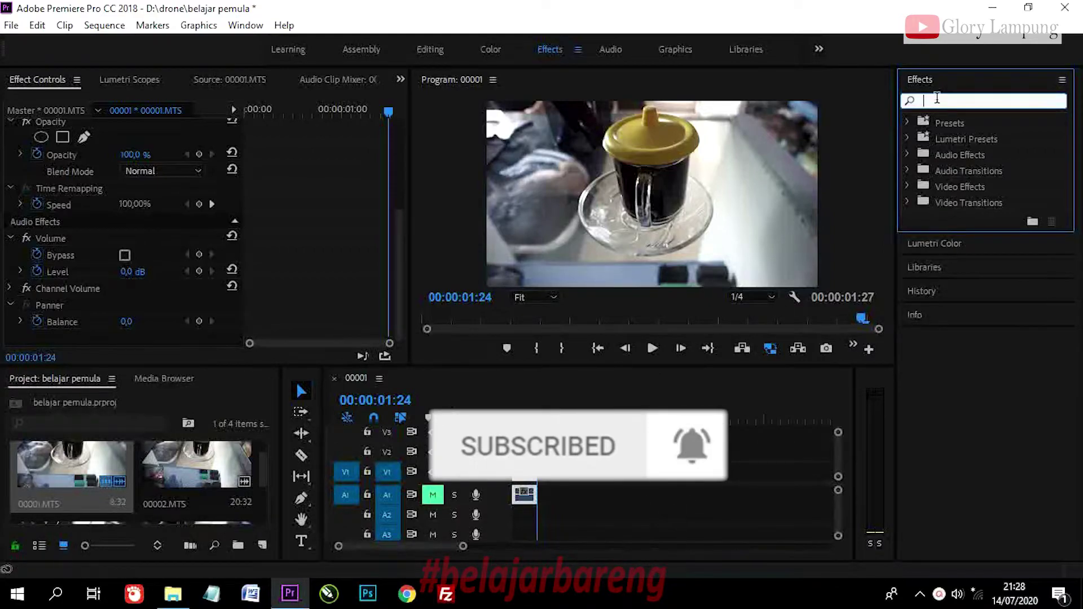
pyautogui.write('WAP')
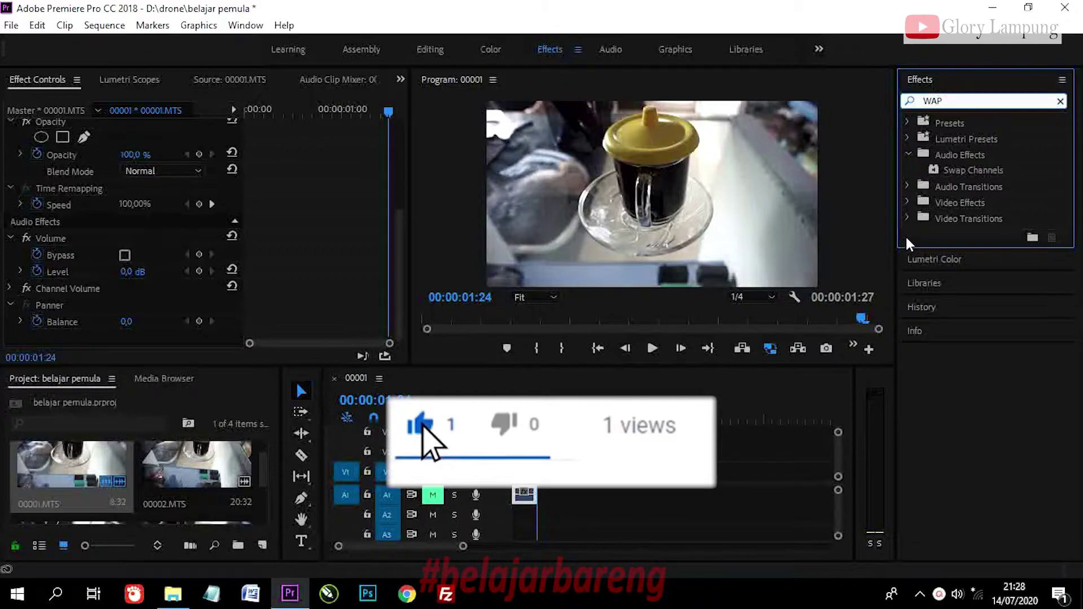
pyautogui.press('BackSpace')
pyautogui.write('RP')
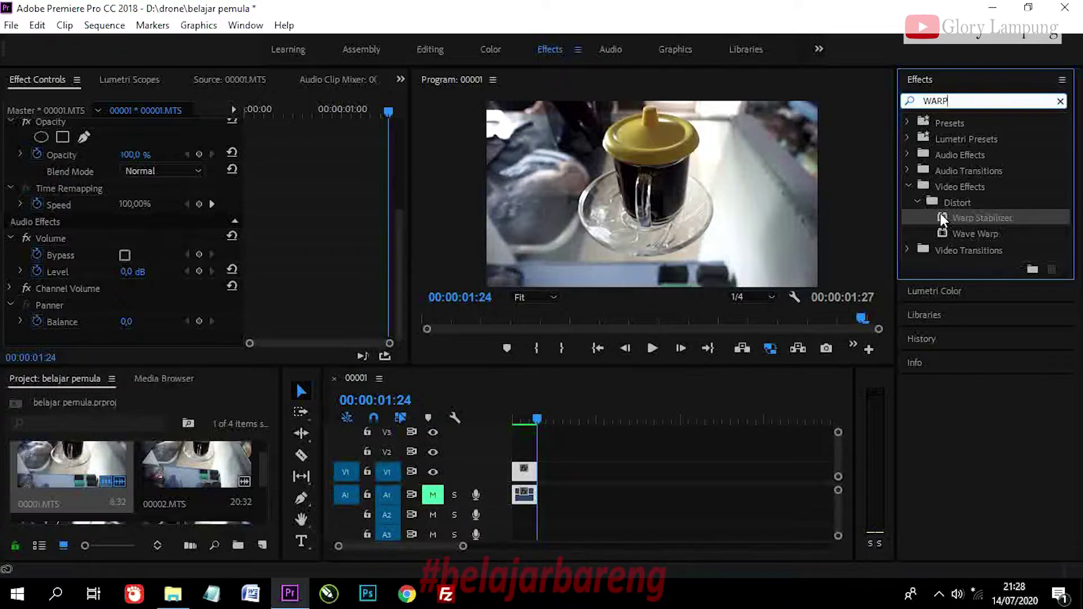
# Step: Apply Warp Stabilizer to clip 00001.MTS on track V1 and let it analyse
pyautogui.moveTo(945, 218)
pyautogui.mouseDown()
pyautogui.moveTo(1041, 377)
pyautogui.moveTo(524, 472)
pyautogui.mouseUp()
pyautogui.scroll(-3, 324, 217)
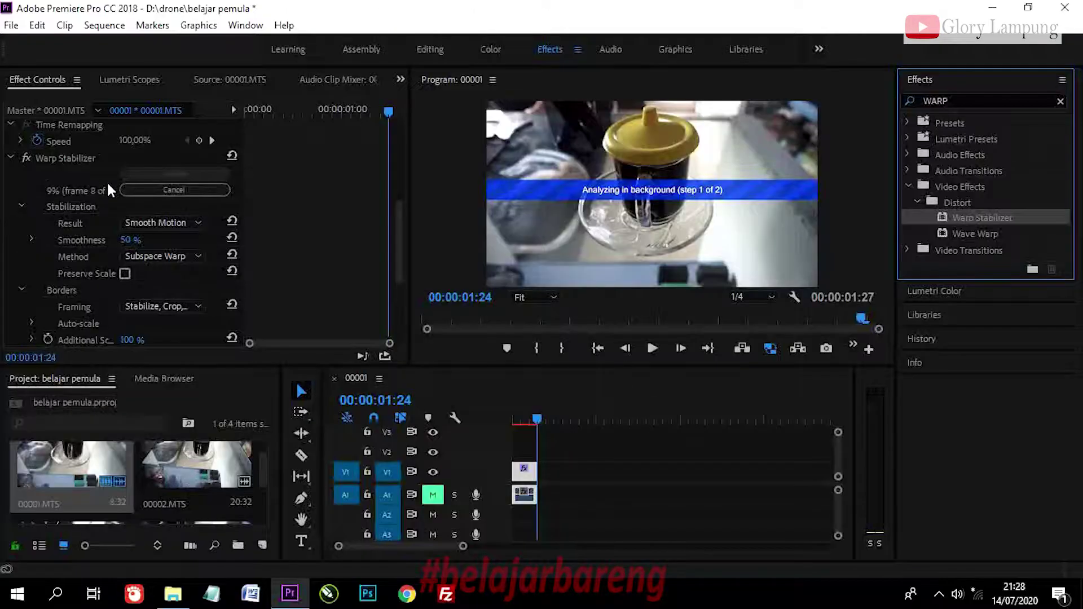
pyautogui.scroll(3, 111, 190)
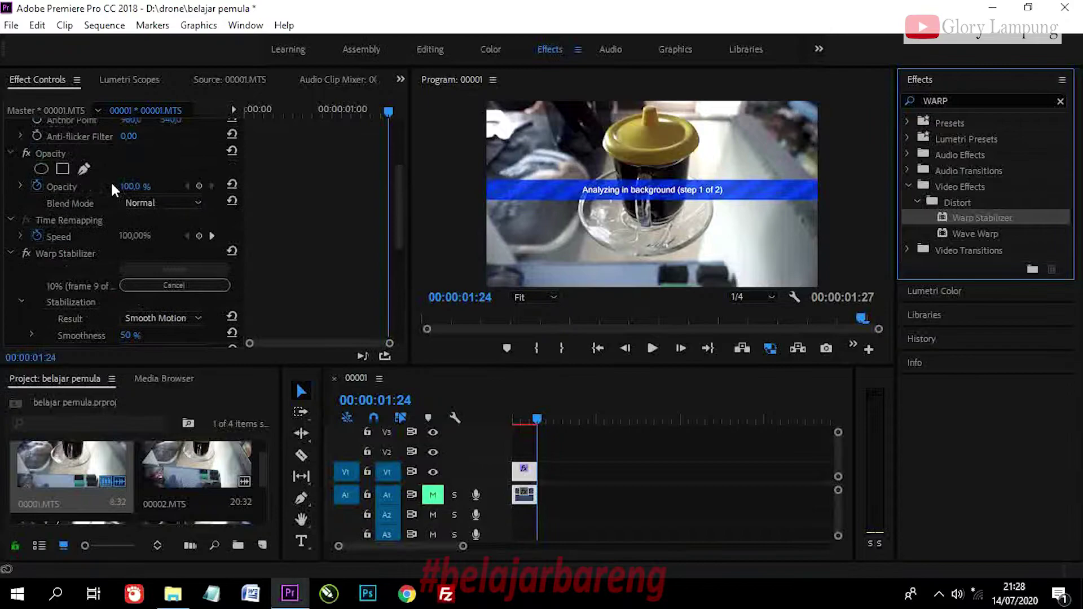
pyautogui.scroll(-2, 85, 195)
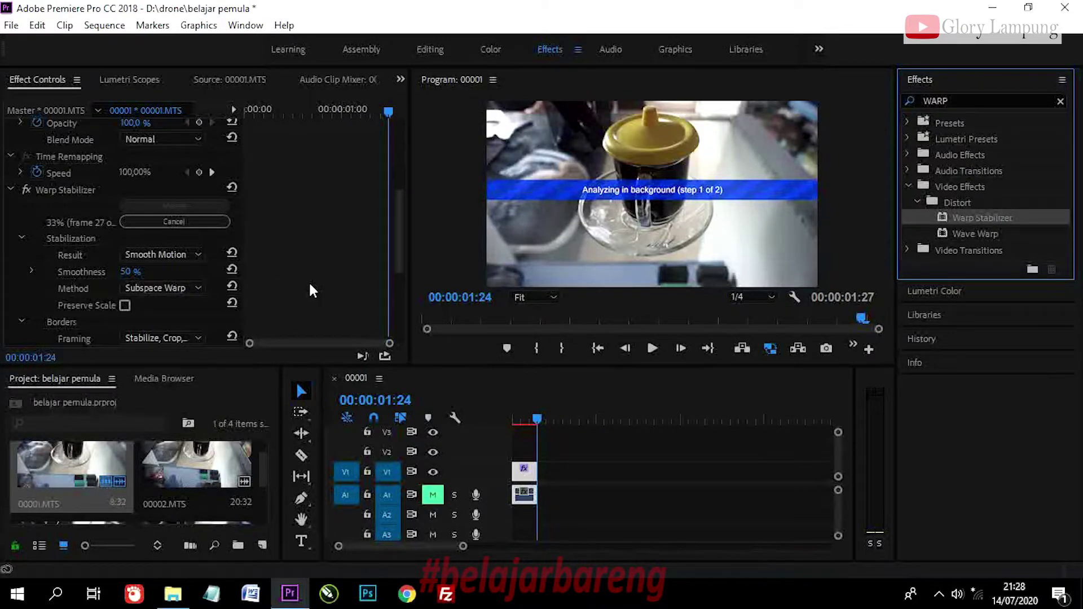
pyautogui.scroll(-3, 265, 270)
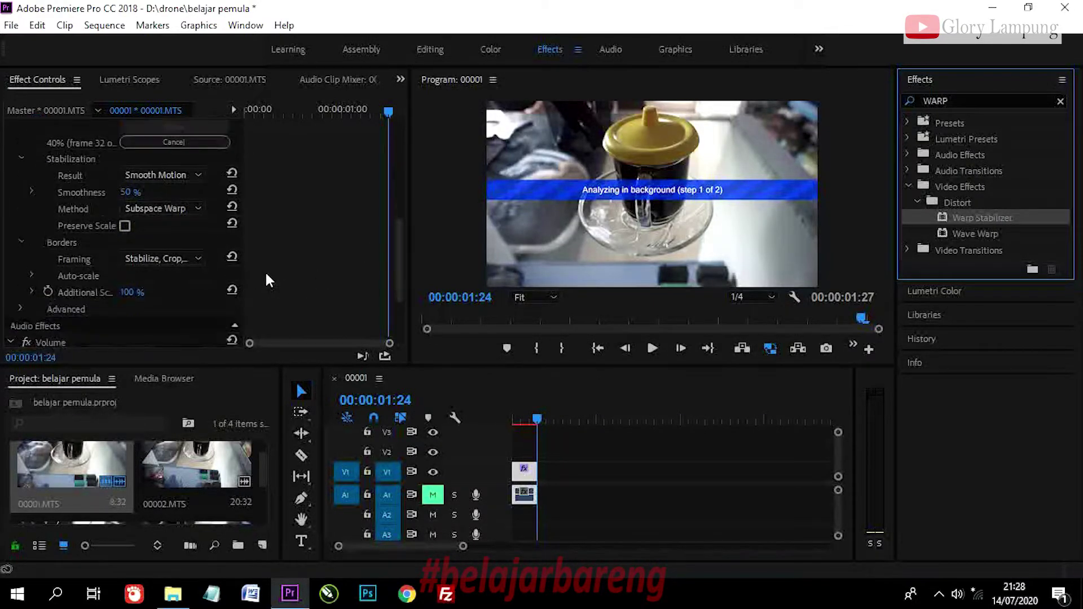
pyautogui.scroll(2, 325, 279)
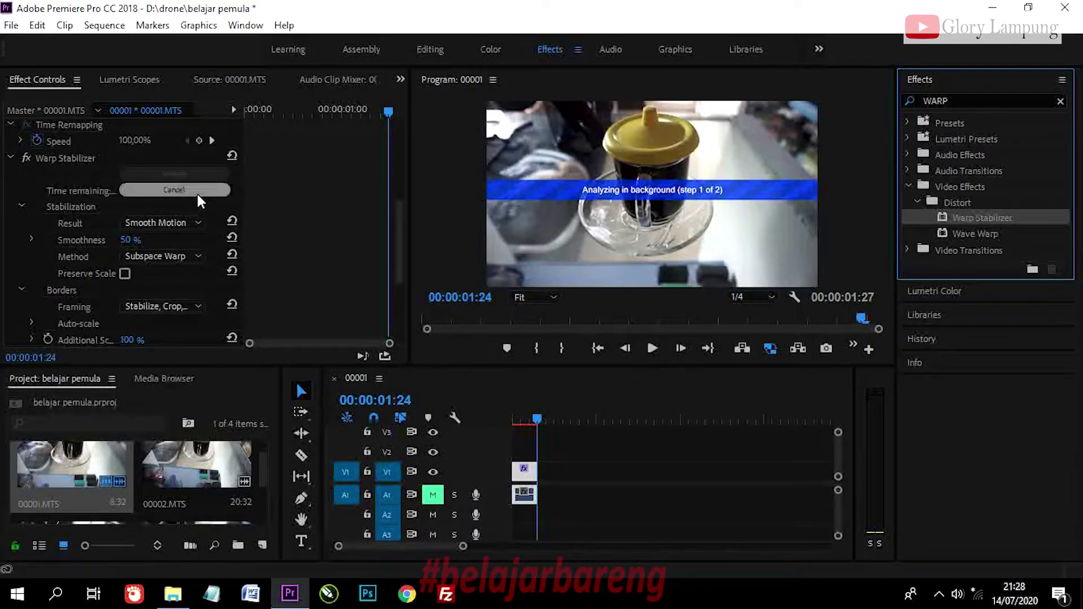
# Step: Inspect the Framing dropdown without changing it, then bring up the Method choices
pyautogui.click(190, 306)
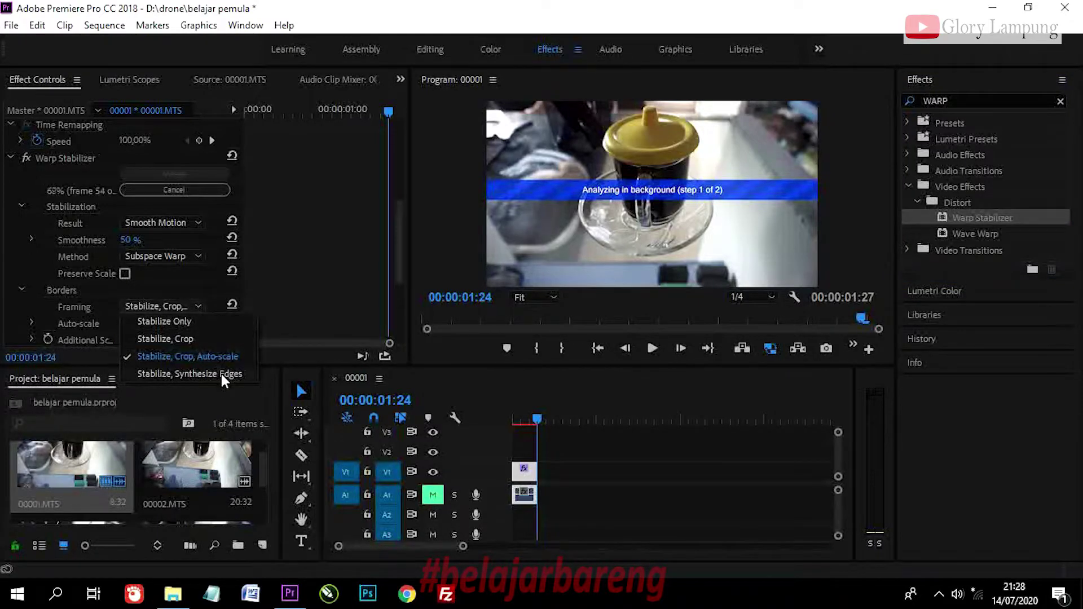
pyautogui.hotkey('ctrl', 's')
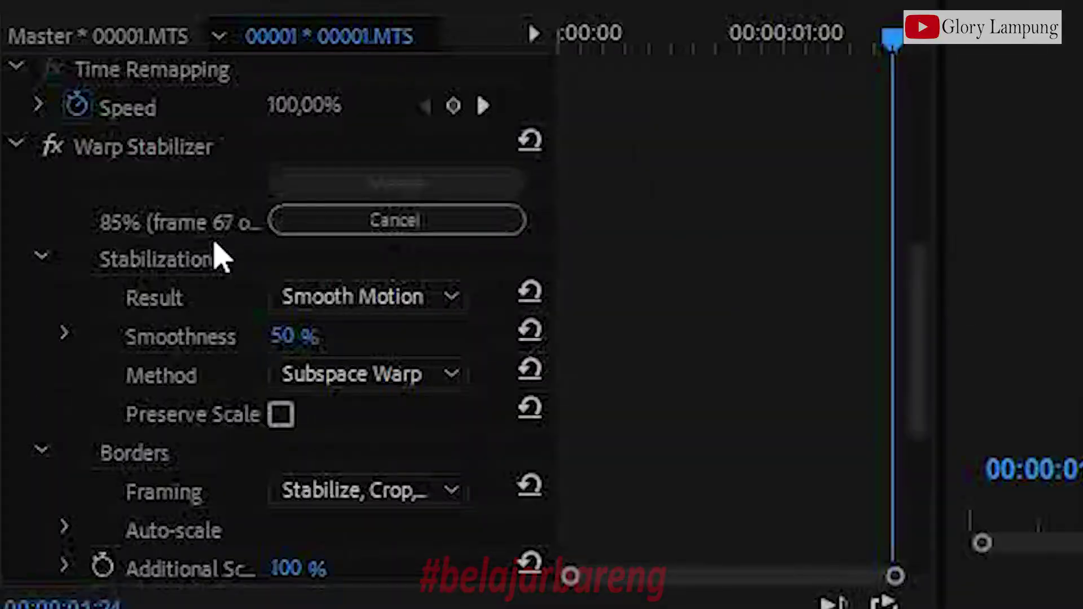
pyautogui.click(408, 383)
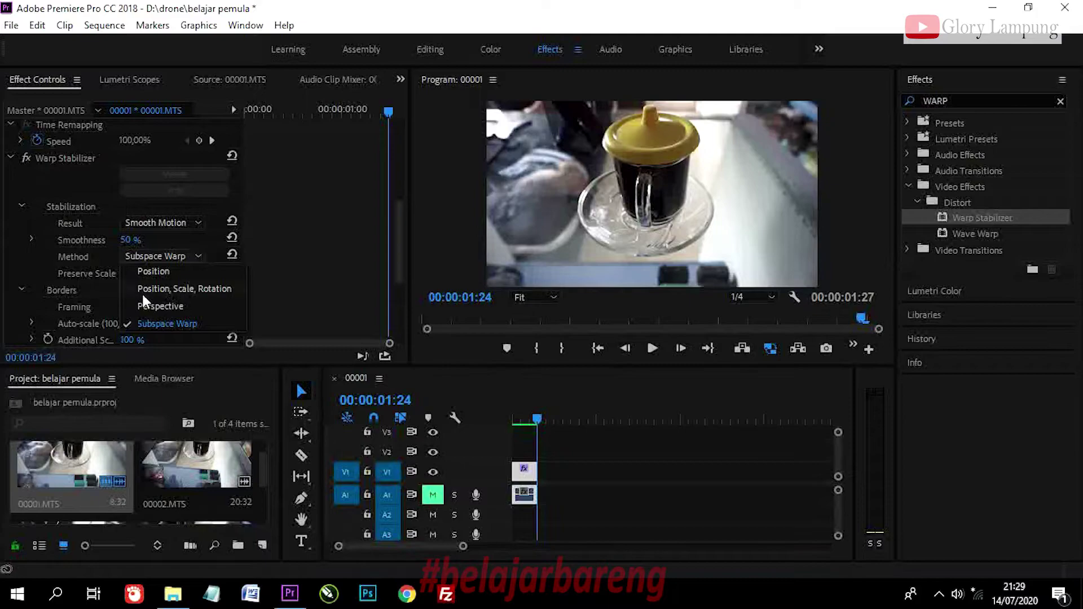
# Step: Set the Warp Stabilizer Method to Position, Scale, Rotation and return the playhead to the start
pyautogui.click(180, 292)
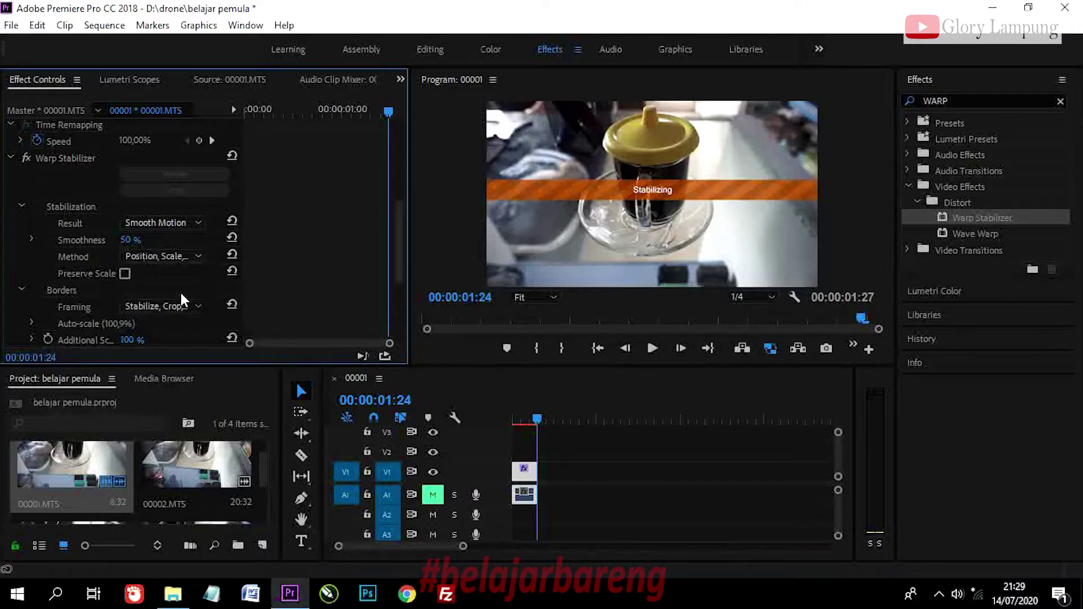
pyautogui.click(178, 258)
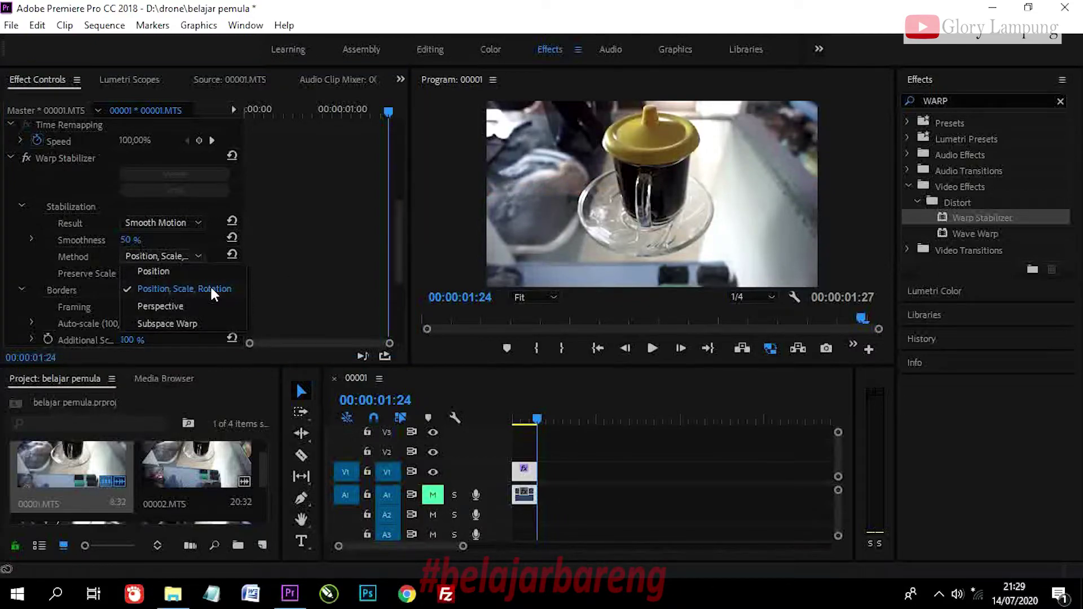
pyautogui.click(303, 279)
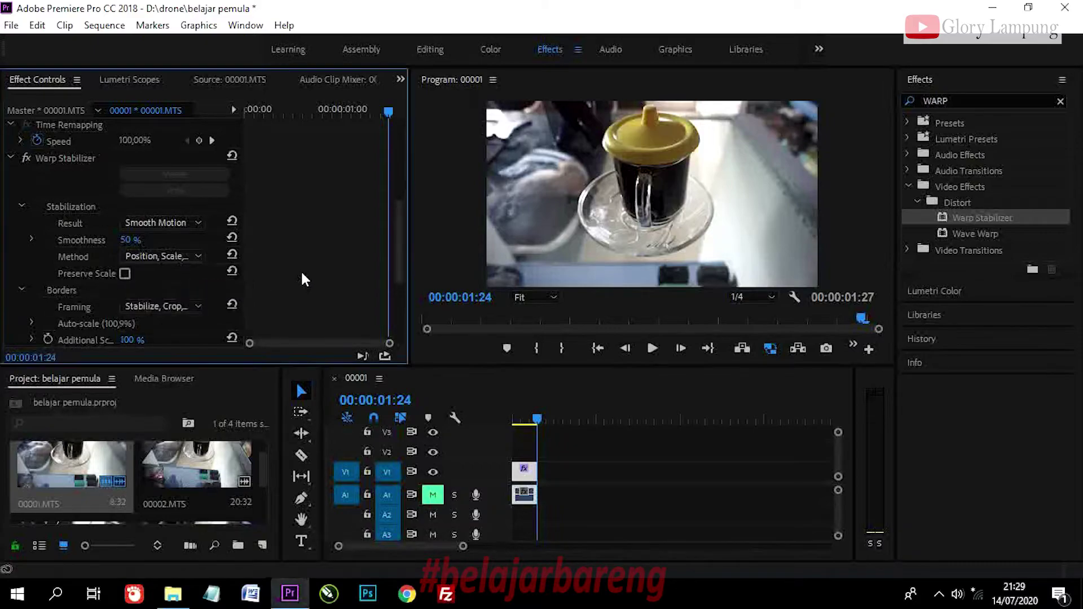
pyautogui.click(594, 350)
# Step: Render the stabilized sequence In to Out and play it back from the start
pyautogui.click(107, 29)
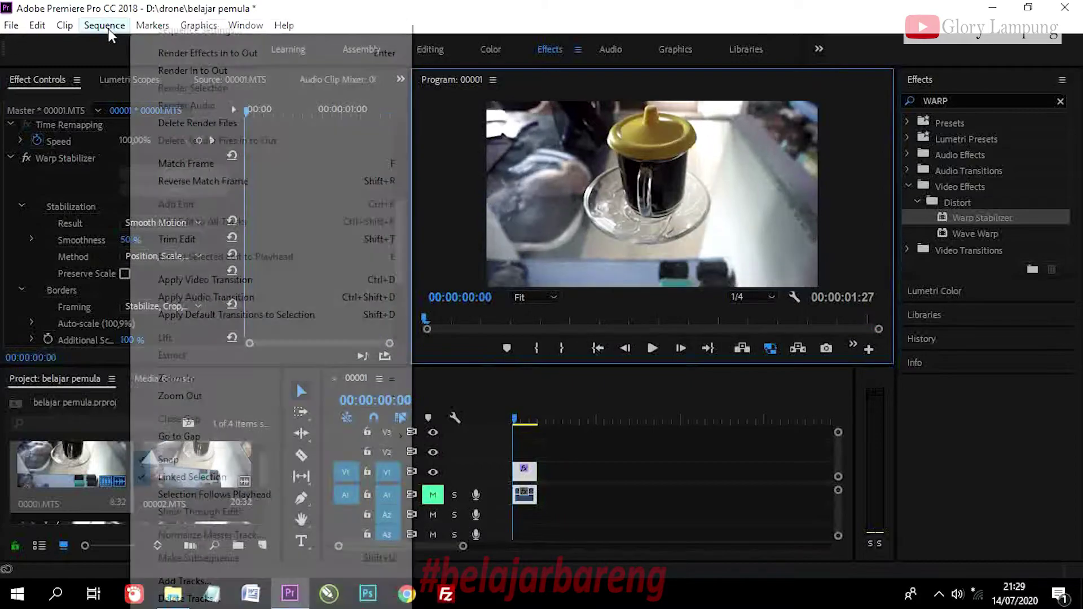
pyautogui.click(186, 64)
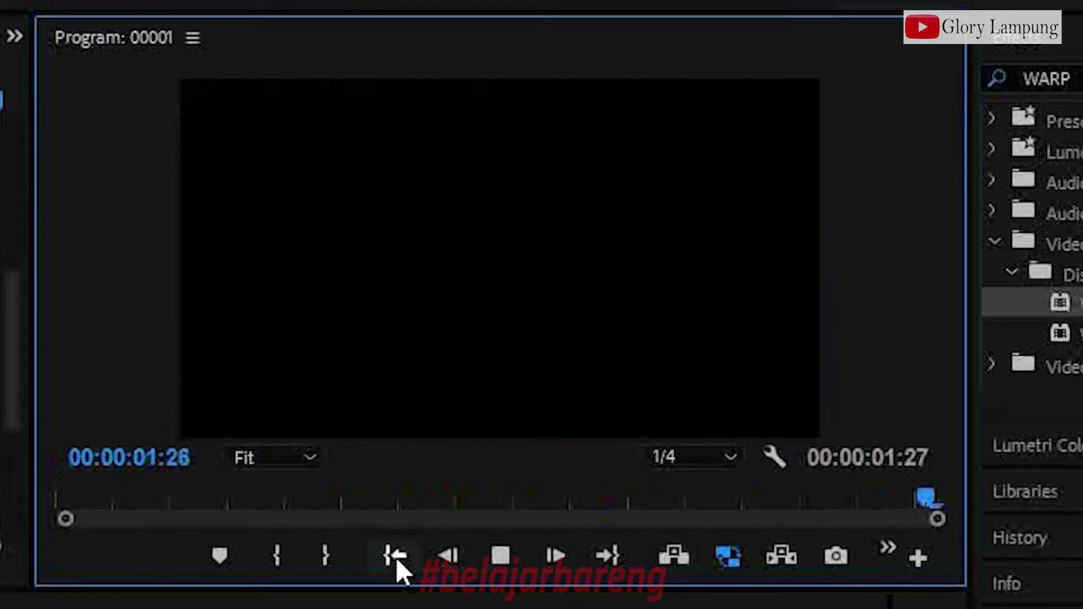
pyautogui.click(396, 558)
pyautogui.click(482, 557)
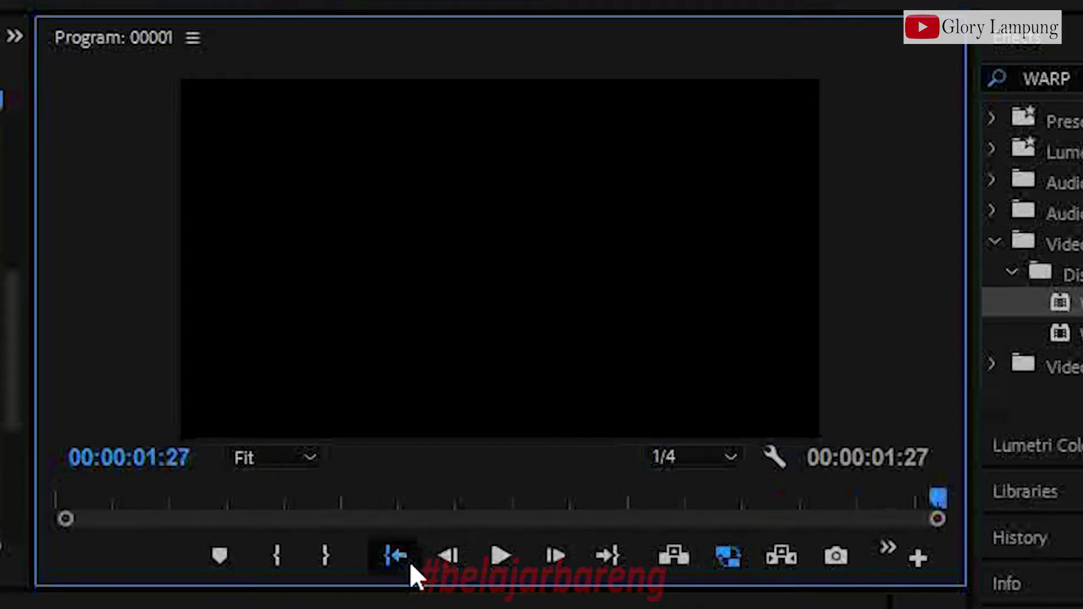
pyautogui.click(408, 559)
pyautogui.click(499, 562)
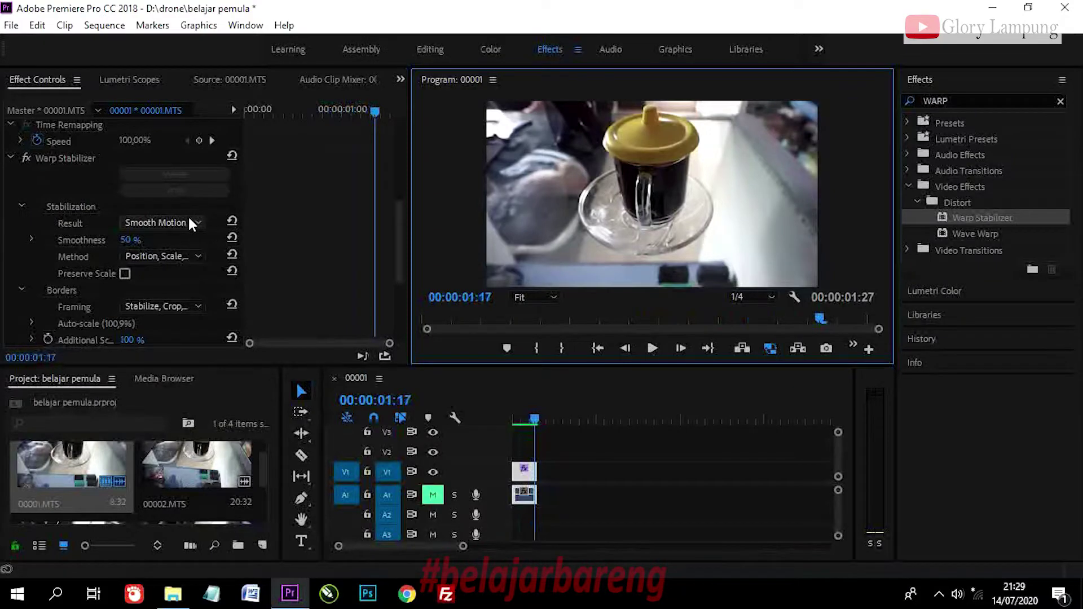
pyautogui.click(190, 221)
# Step: Switch the Warp Stabilizer method back to Subspace Warp and preview from the start
pyautogui.click(190, 222)
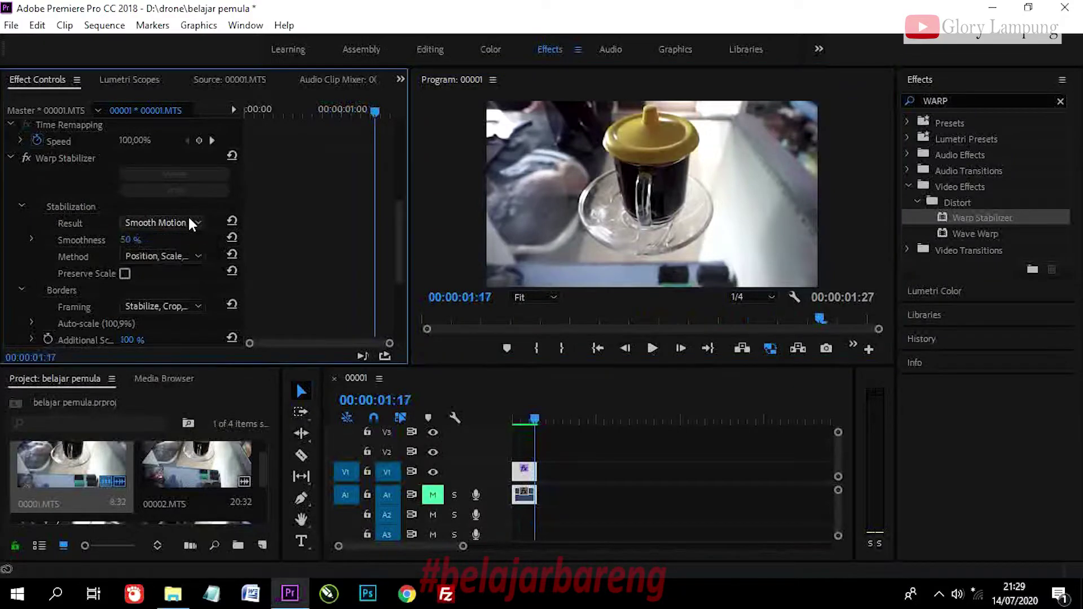
pyautogui.click(181, 253)
pyautogui.click(195, 327)
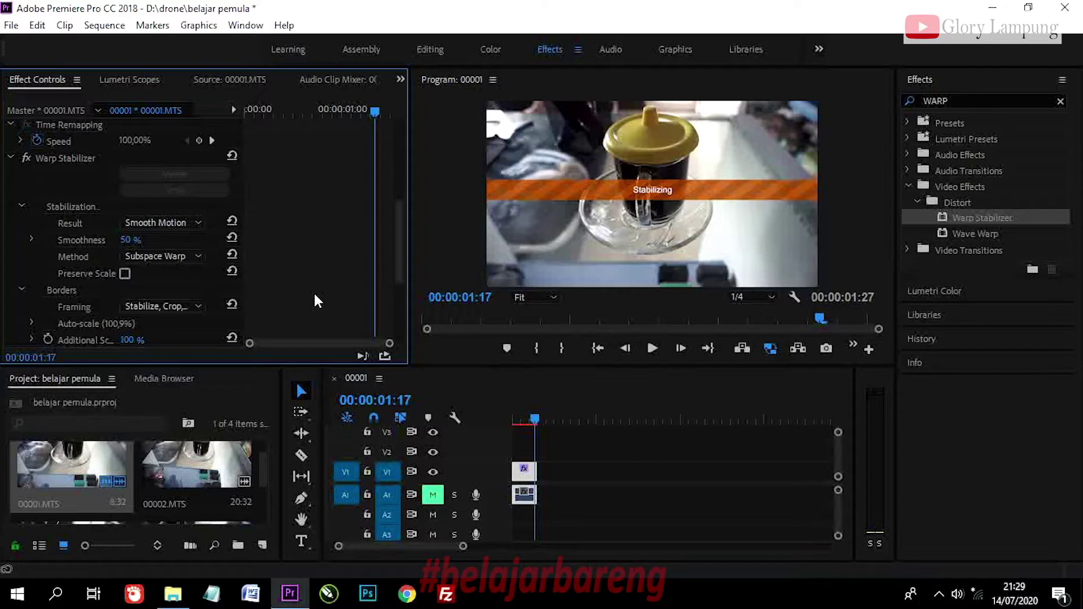
pyautogui.click(587, 349)
pyautogui.click(652, 349)
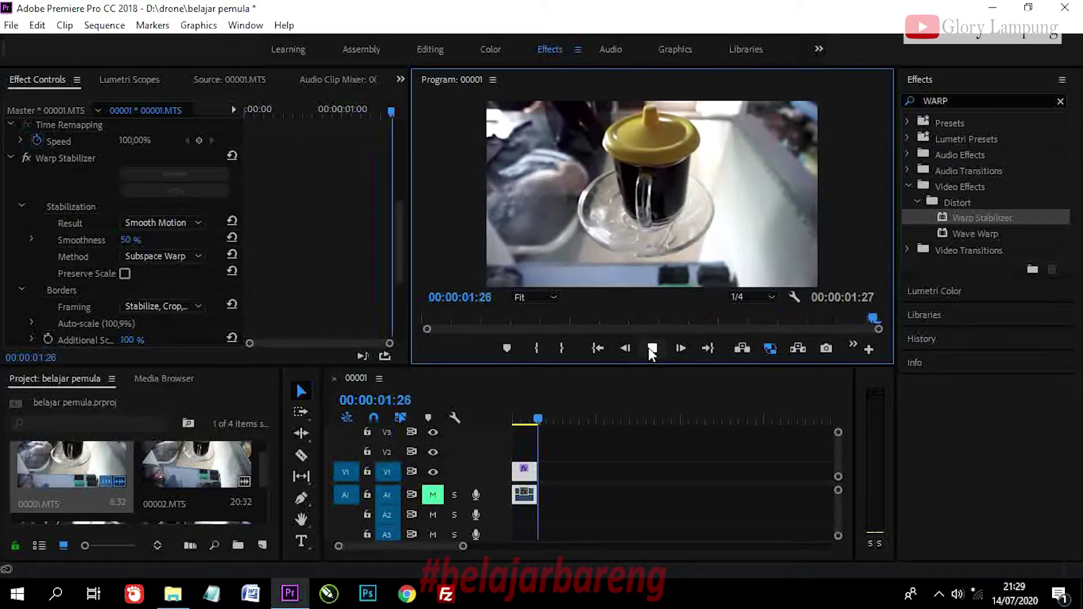
pyautogui.click(599, 347)
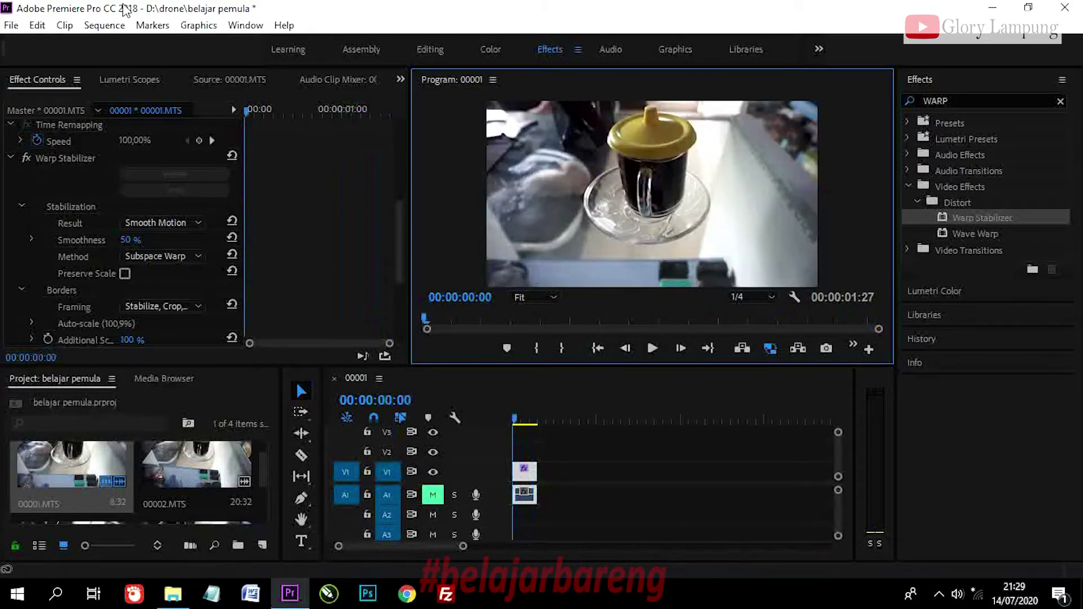
# Step: Render effects In to Out and play the stabilized clip
pyautogui.click(104, 25)
pyautogui.click(145, 56)
pyautogui.click(652, 349)
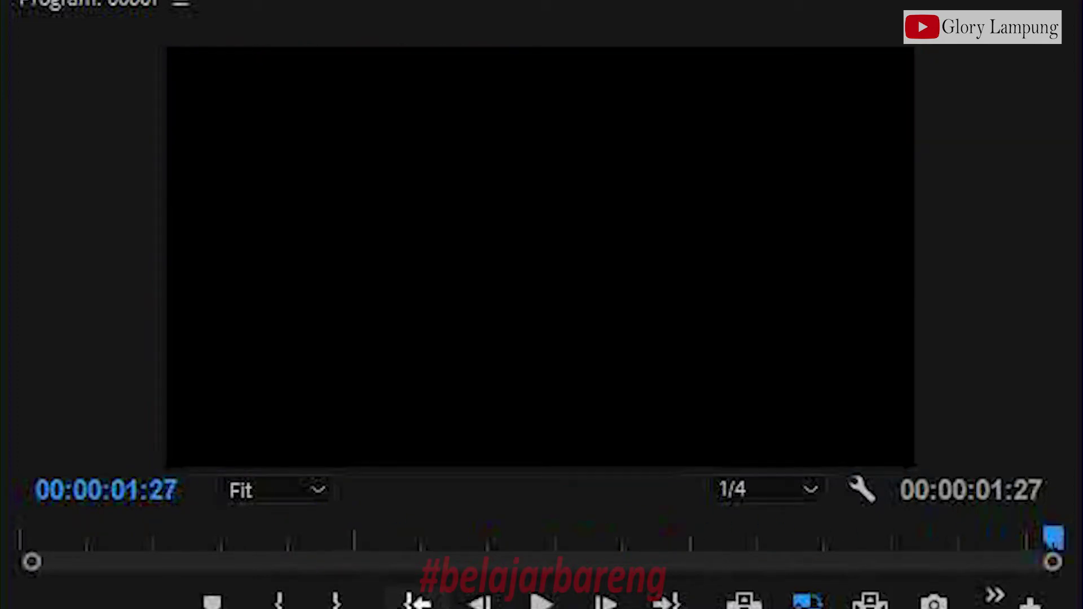
pyautogui.press('space')
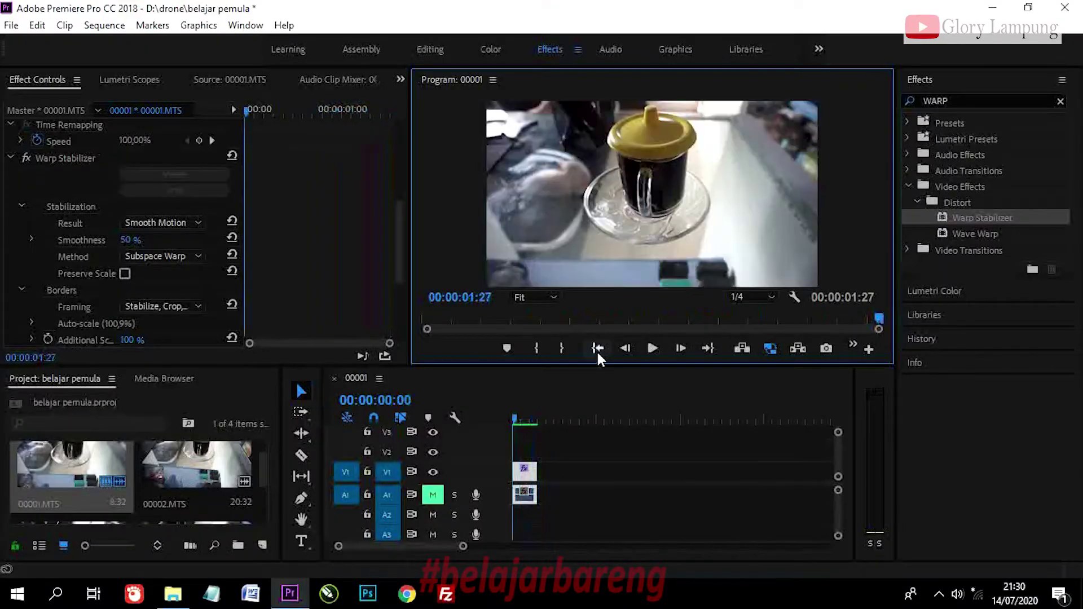
# Step: Replay the 01:27 clip from the start, stopping at 00:00:01:25, and select Warp Stabilizer
pyautogui.click(598, 348)
pyautogui.click(648, 347)
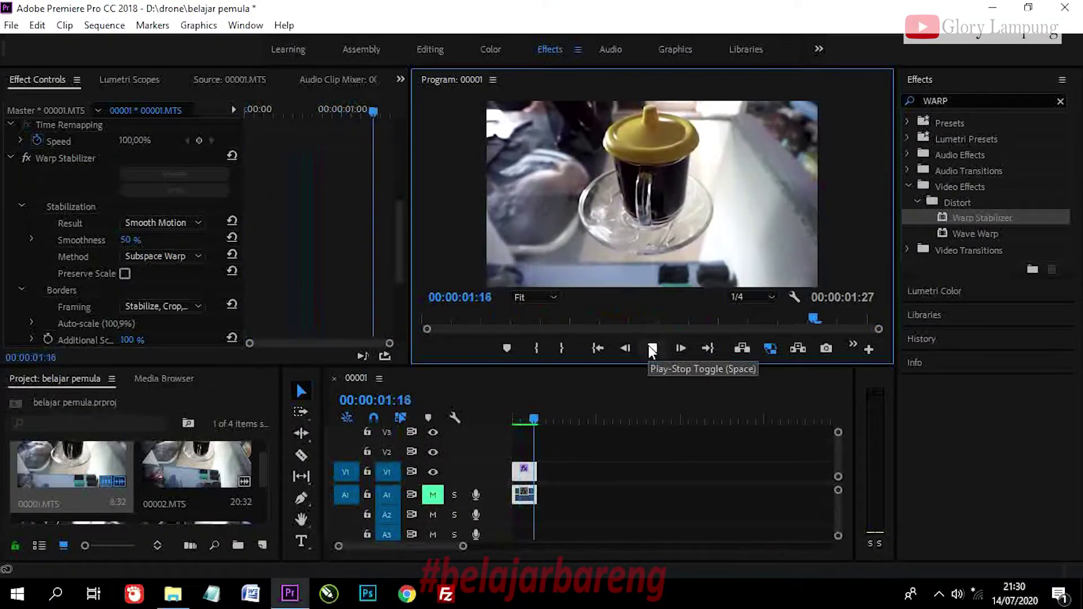
pyautogui.press('Home')
pyautogui.click(653, 353)
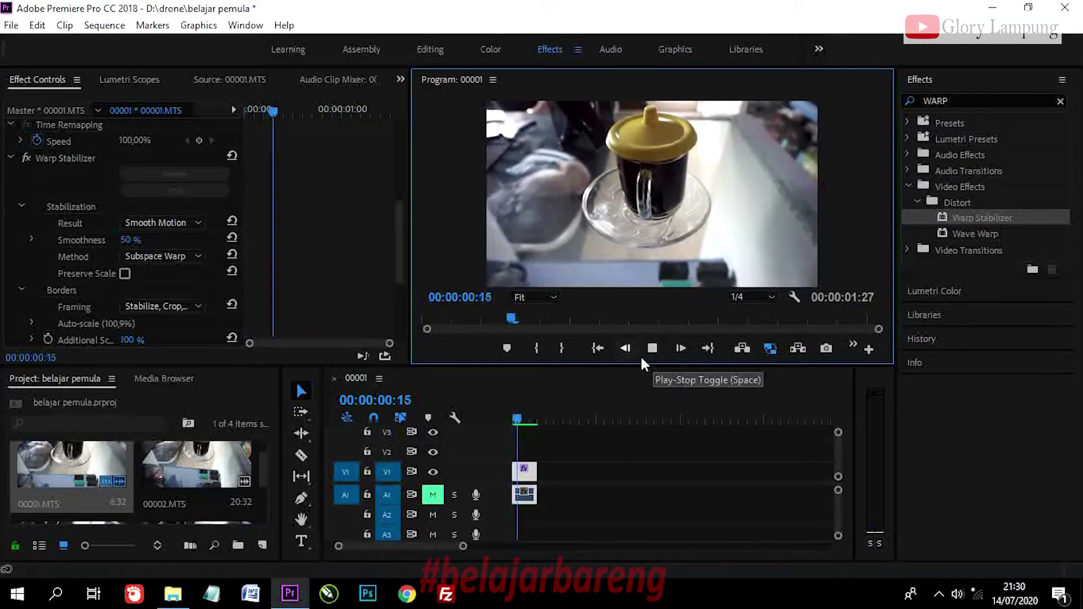
pyautogui.click(649, 347)
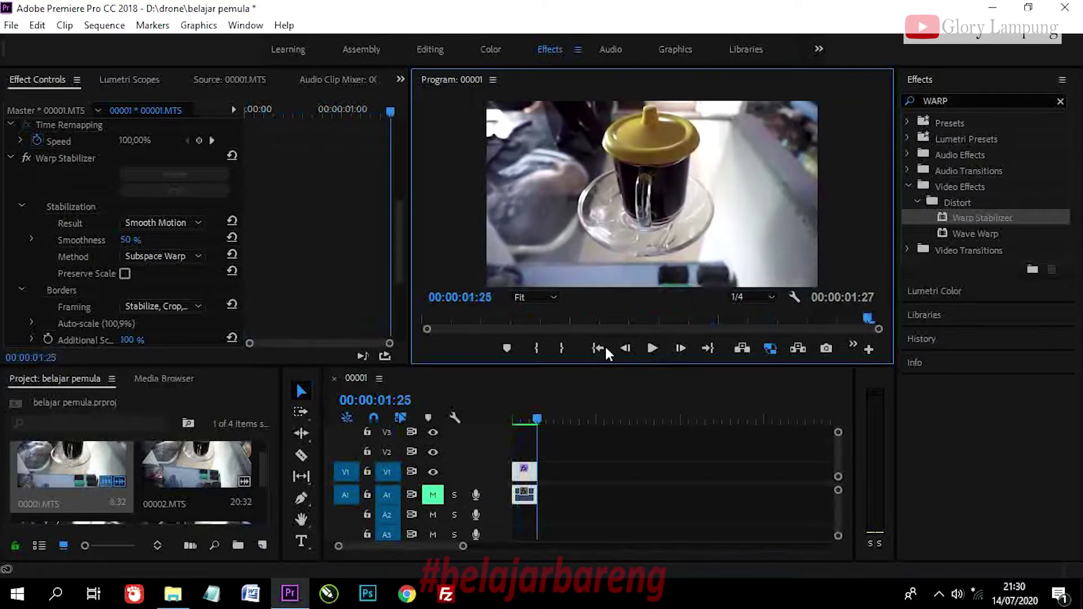
pyautogui.click(77, 161)
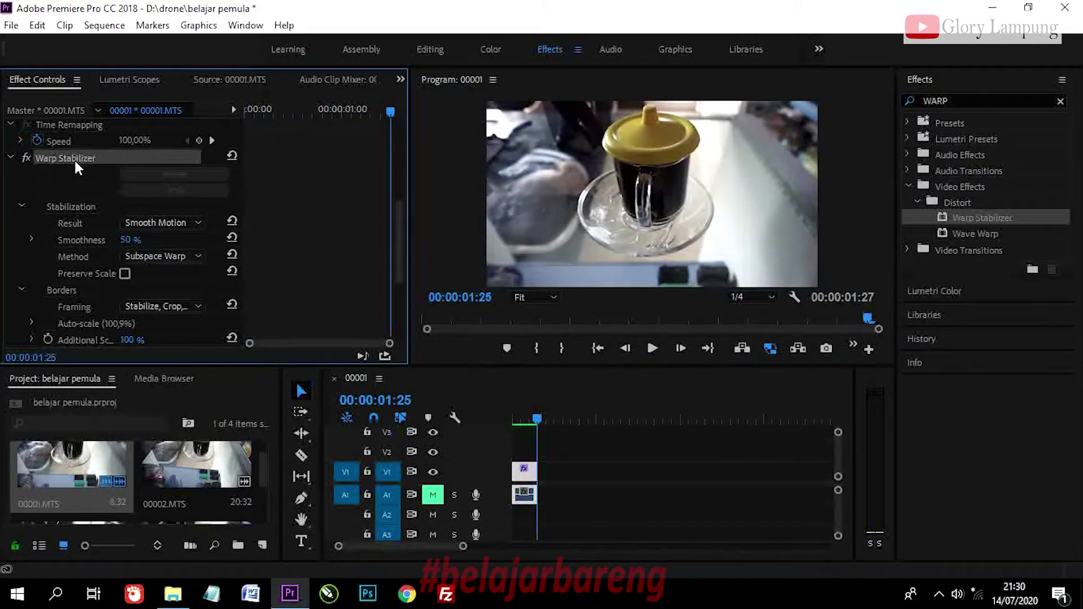
# Step: Remove Warp Stabilizer from the coffee-cup clip and zoom into the timeline
pyautogui.press('Delete')
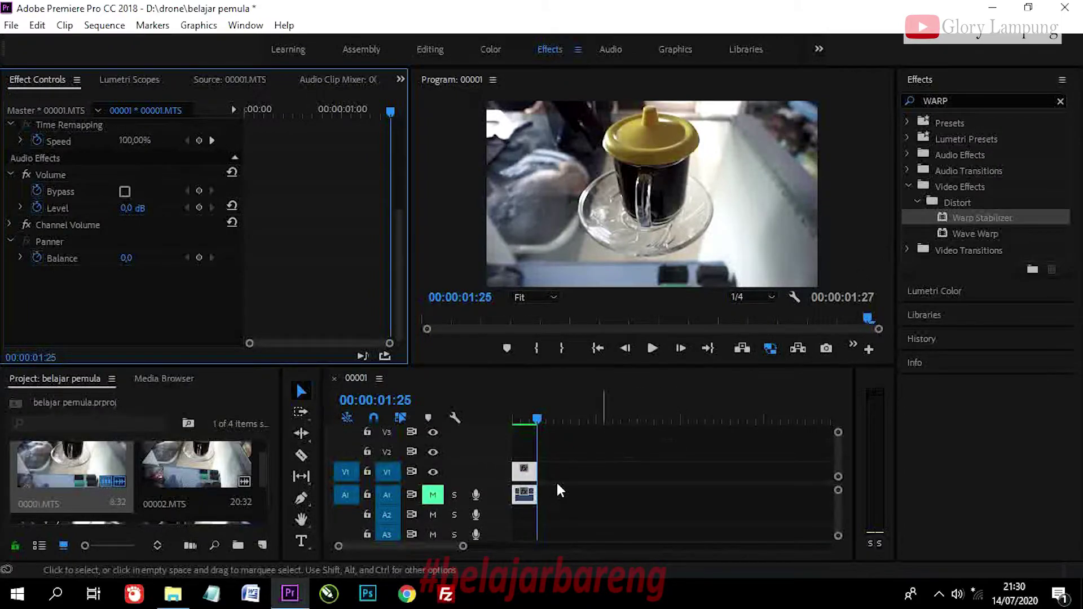
pyautogui.rightClick(525, 475)
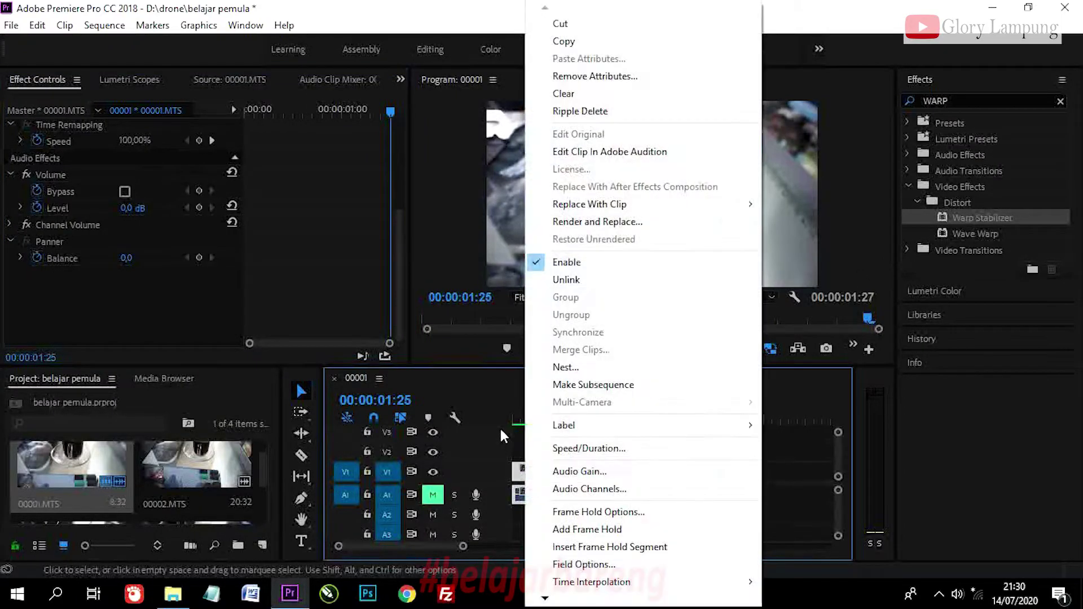
pyautogui.press('Escape')
pyautogui.press('=')
pyautogui.press('=')
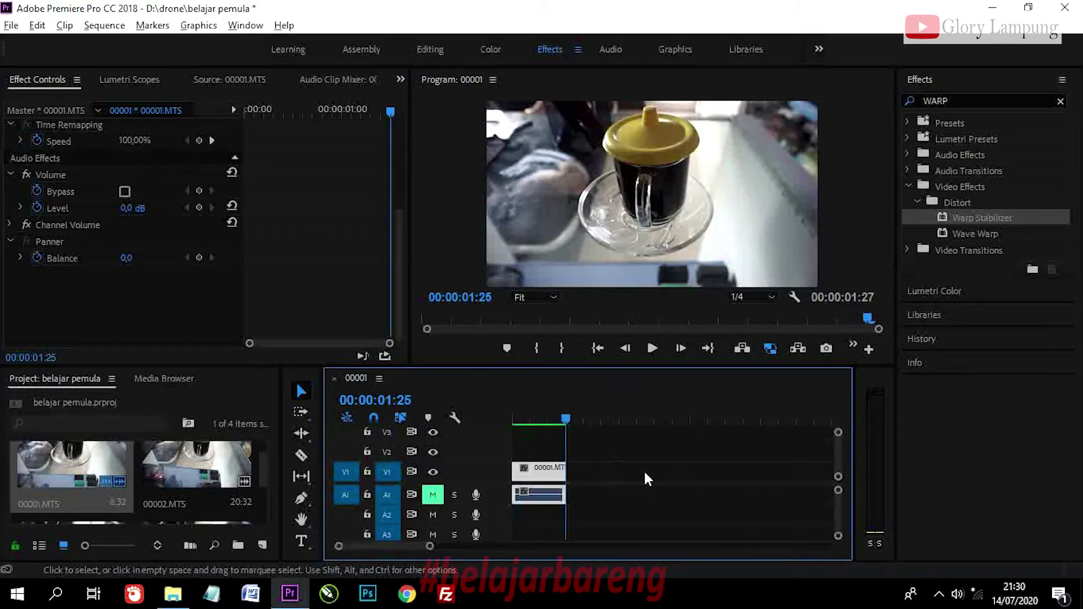
pyautogui.press('=')
pyautogui.press('=')
pyautogui.press('=')
# Step: Set the clip's speed to 50%, stretching it to 00:00:03:04
pyautogui.rightClick(535, 468)
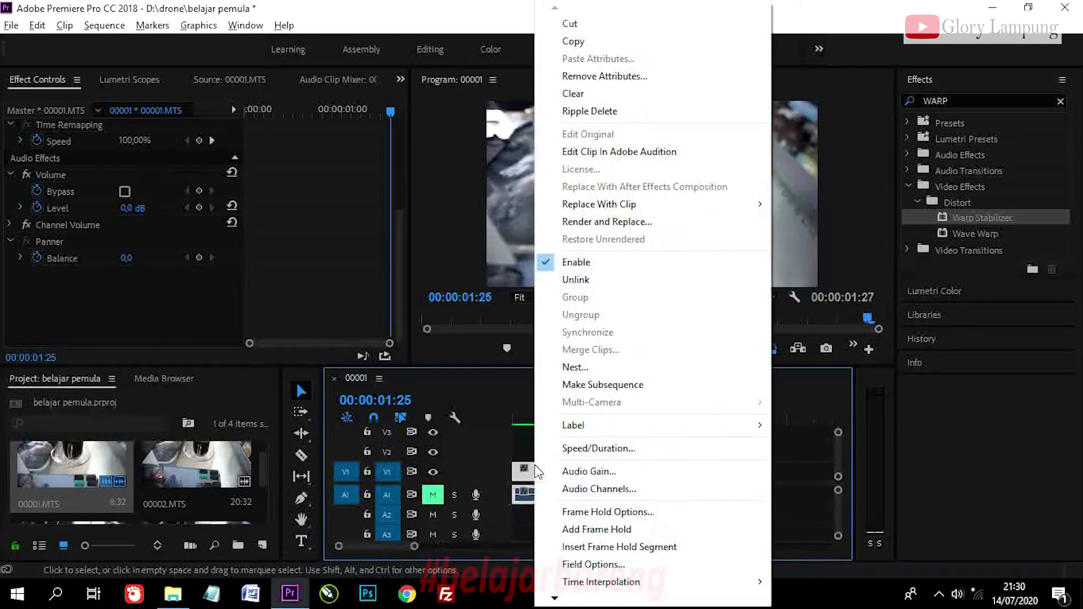
pyautogui.click(572, 449)
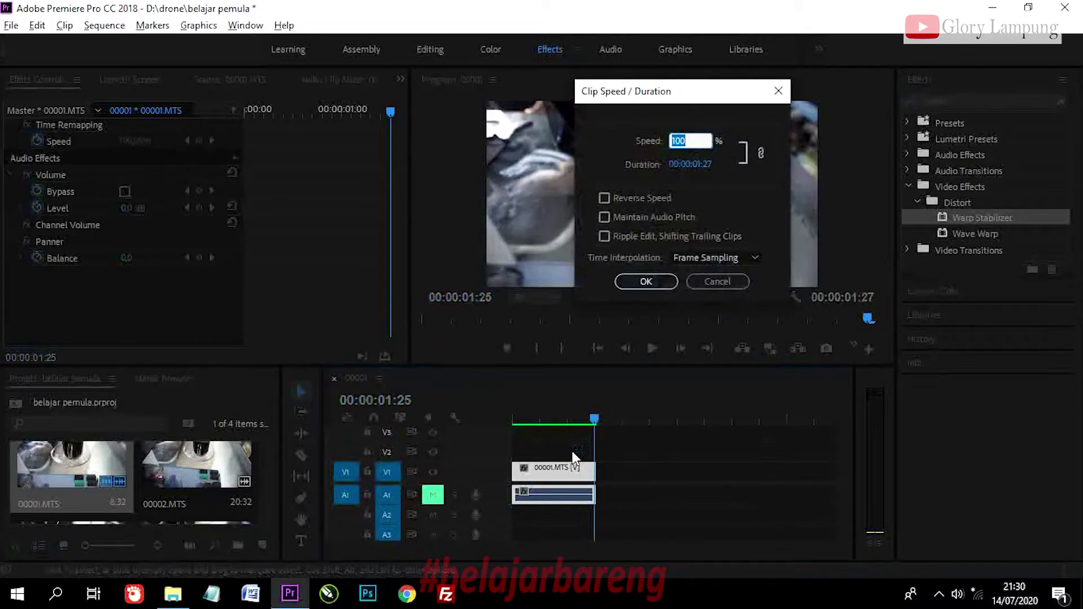
pyautogui.write('50')
pyautogui.press('Return')
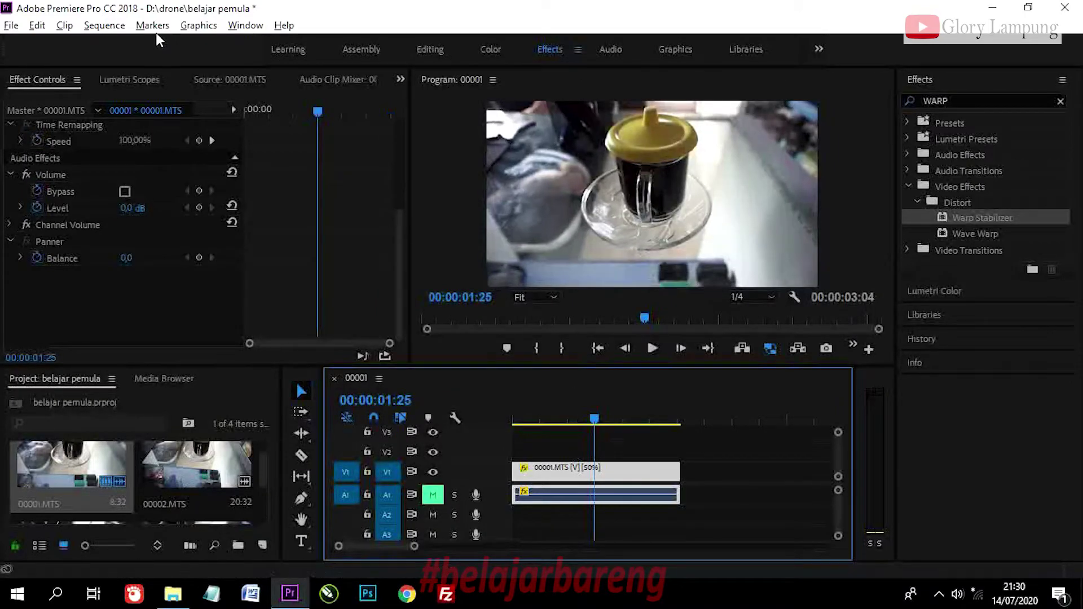
# Step: Render the sequence In to Out, then play the 50%-speed clip from the start
pyautogui.click(105, 25)
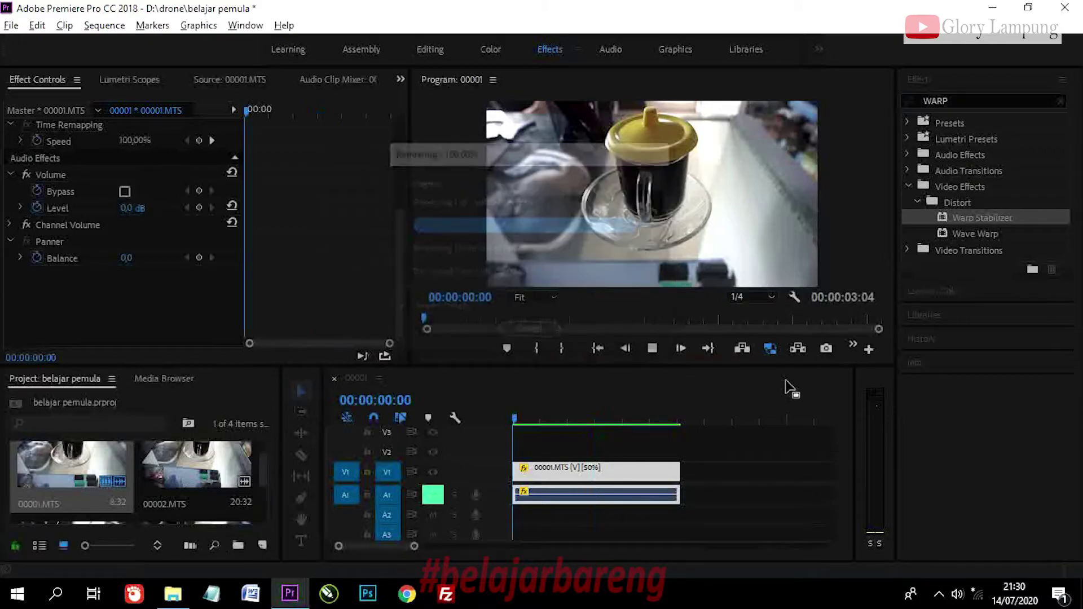
pyautogui.click(588, 346)
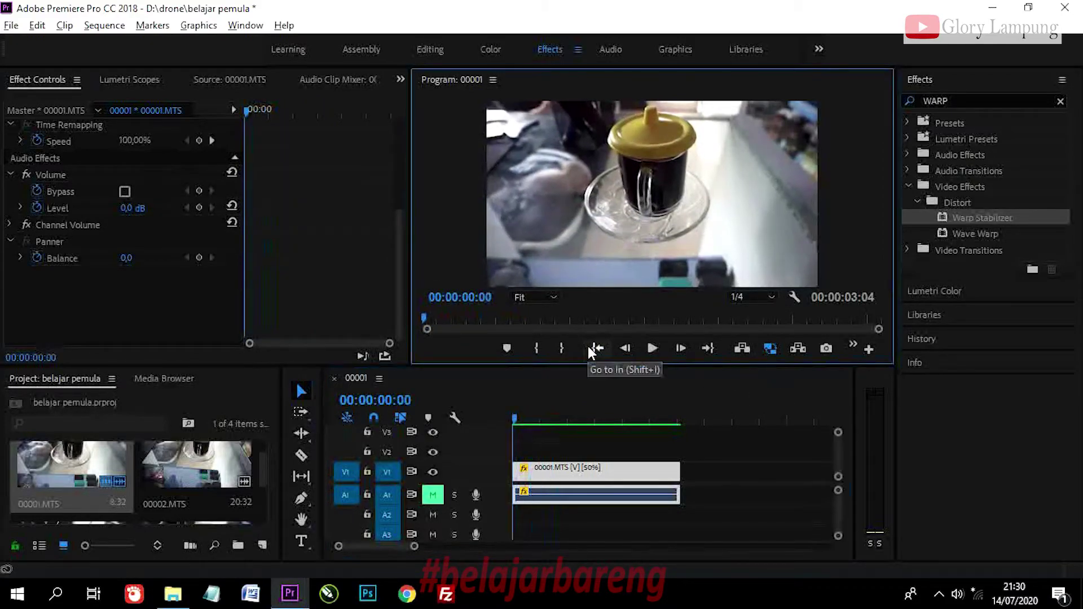
pyautogui.click(652, 351)
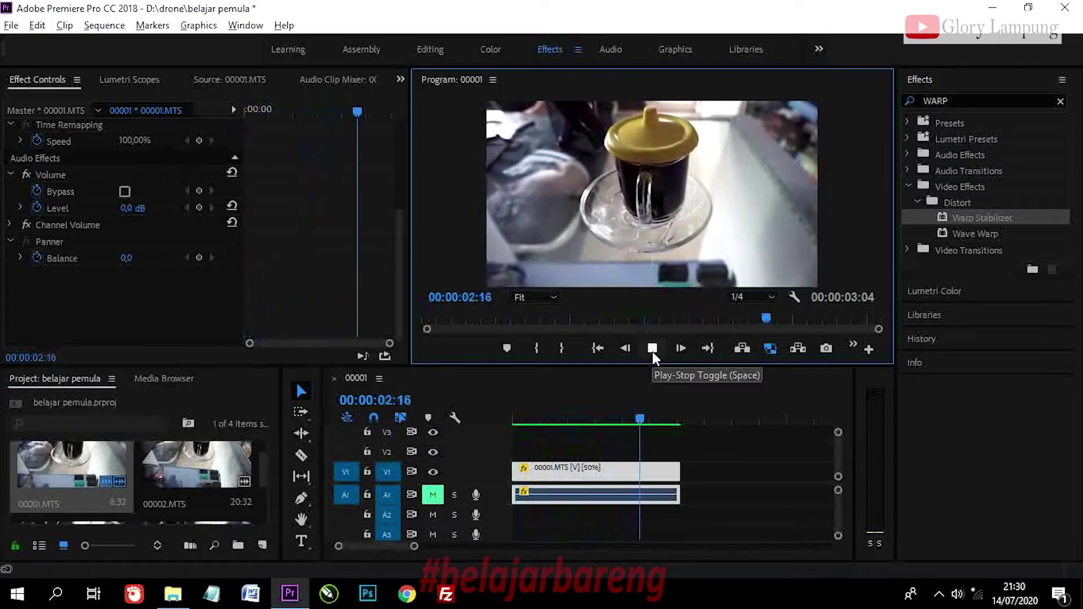
pyautogui.click(652, 351)
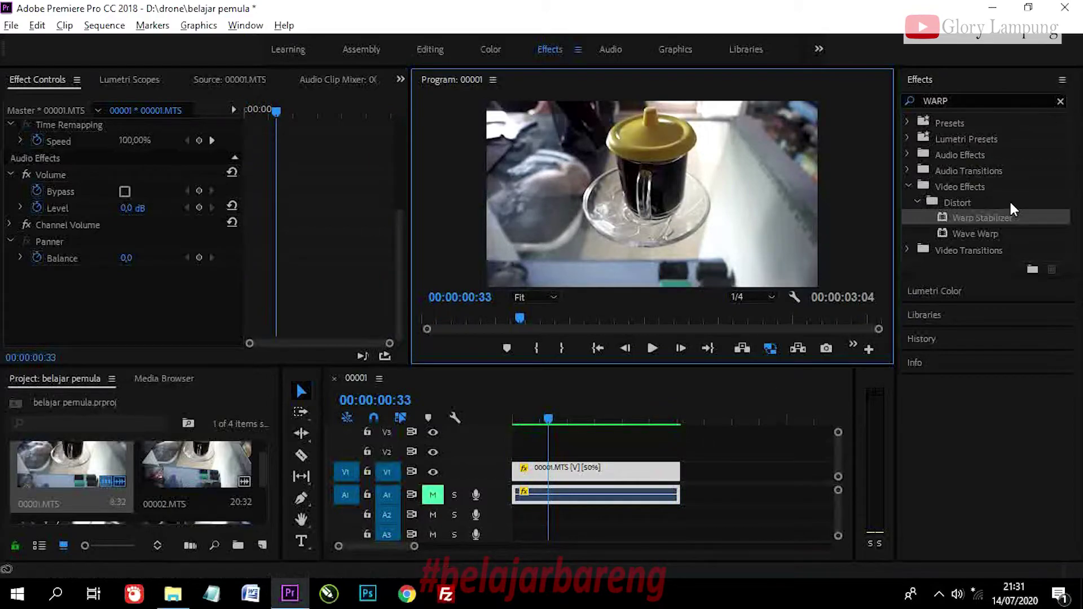
pyautogui.moveTo(949, 217); pyautogui.dragTo(619, 478)
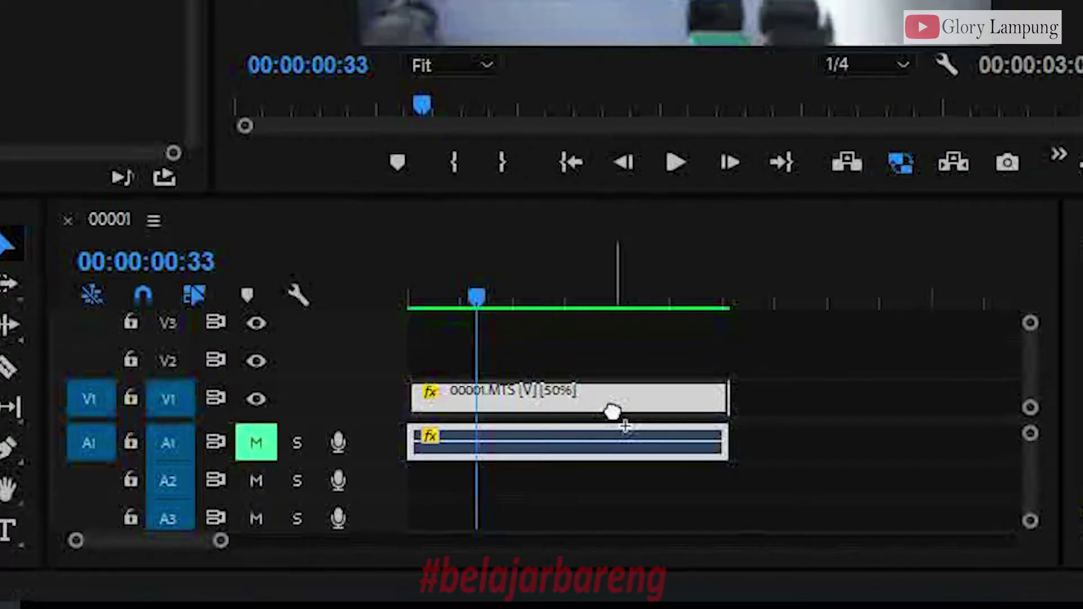
pyautogui.moveTo(613, 412); pyautogui.dragTo(613, 412)
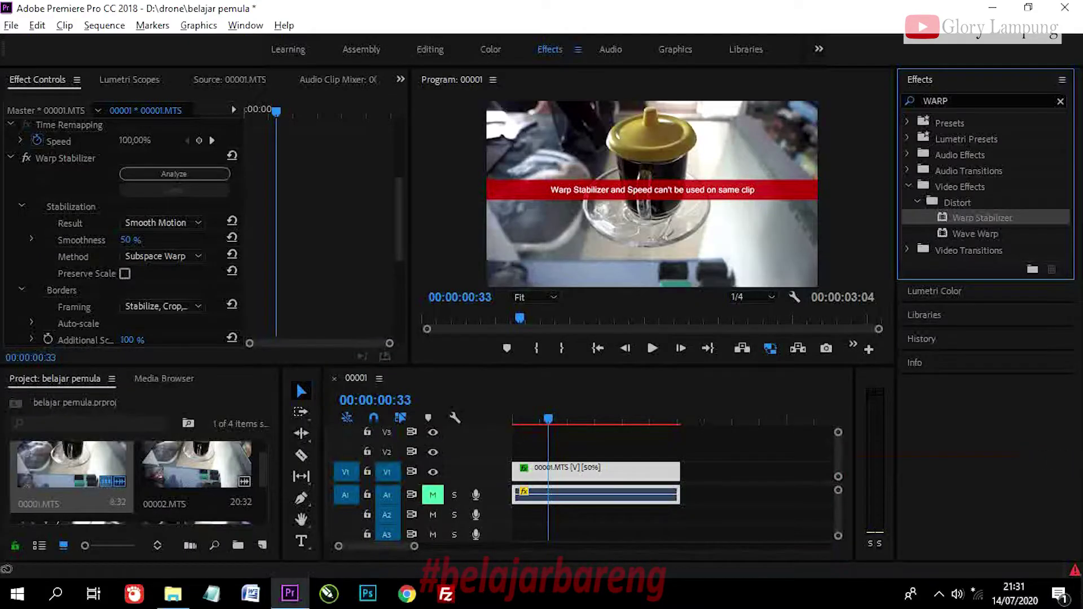
pyautogui.click(1075, 571)
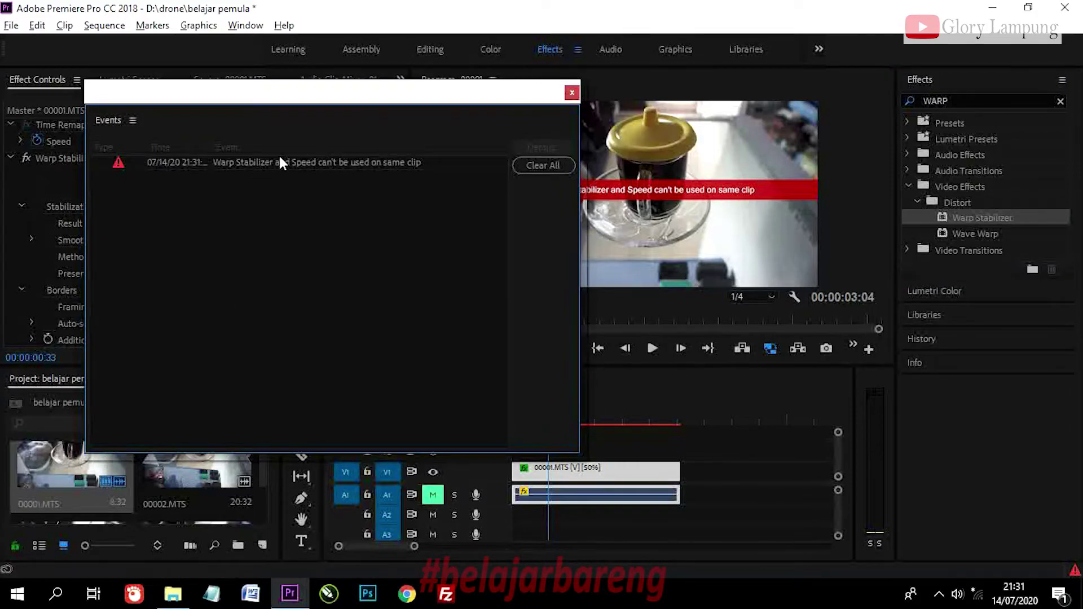
pyautogui.click(571, 93)
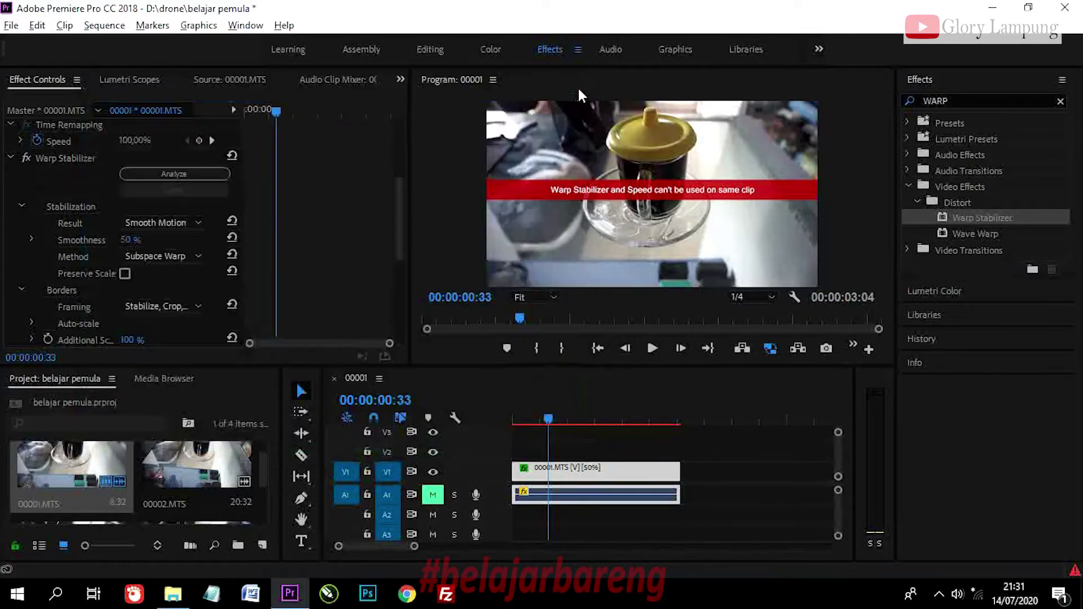
pyautogui.click(71, 156)
pyautogui.press('Delete')
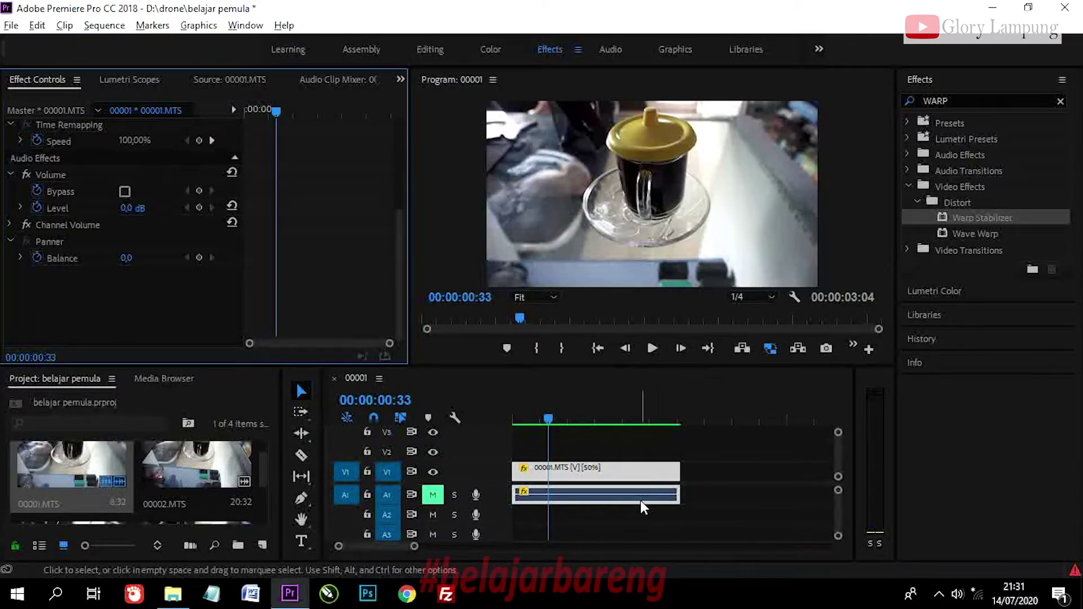
# Step: Nest the slowed V1 clip, accepting the default name Nested Sequence 05
pyautogui.rightClick(636, 477)
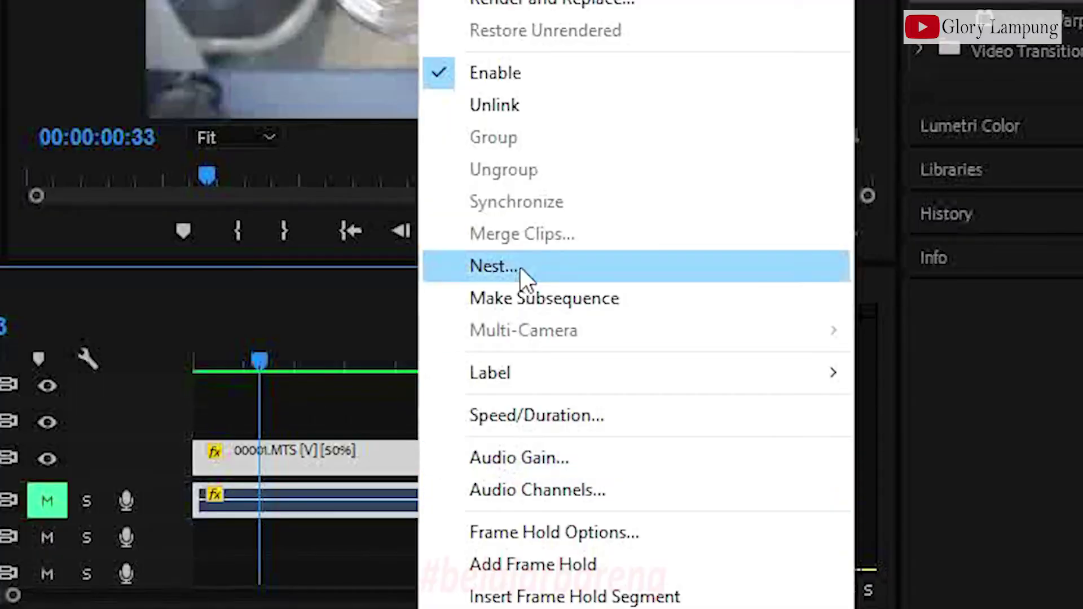
pyautogui.click(520, 265)
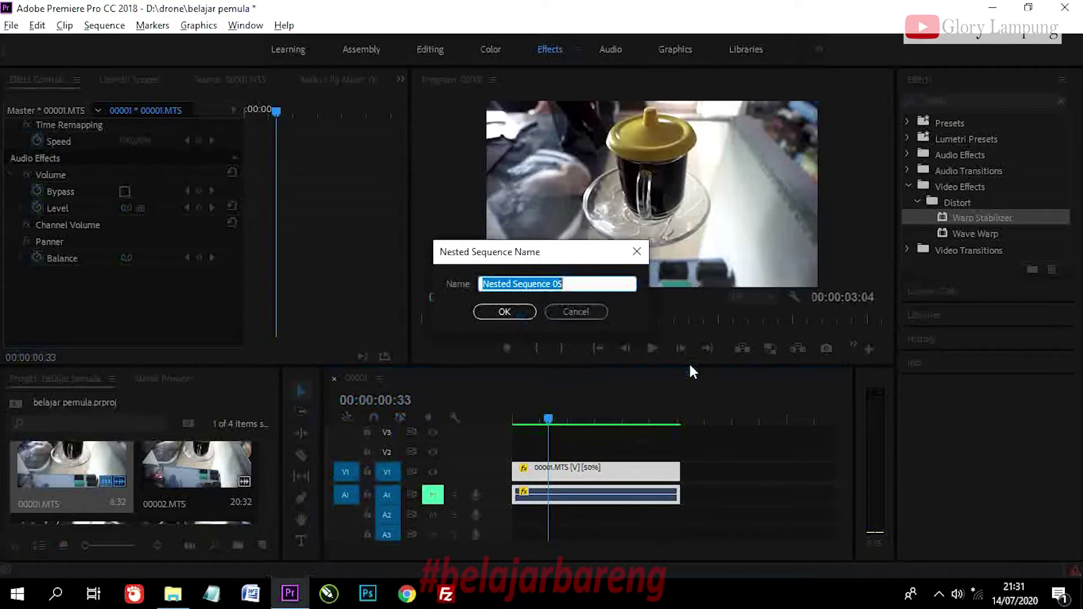
pyautogui.click(495, 314)
# Step: Select the Nested Sequence 05 clip on the timeline
pyautogui.click(601, 466)
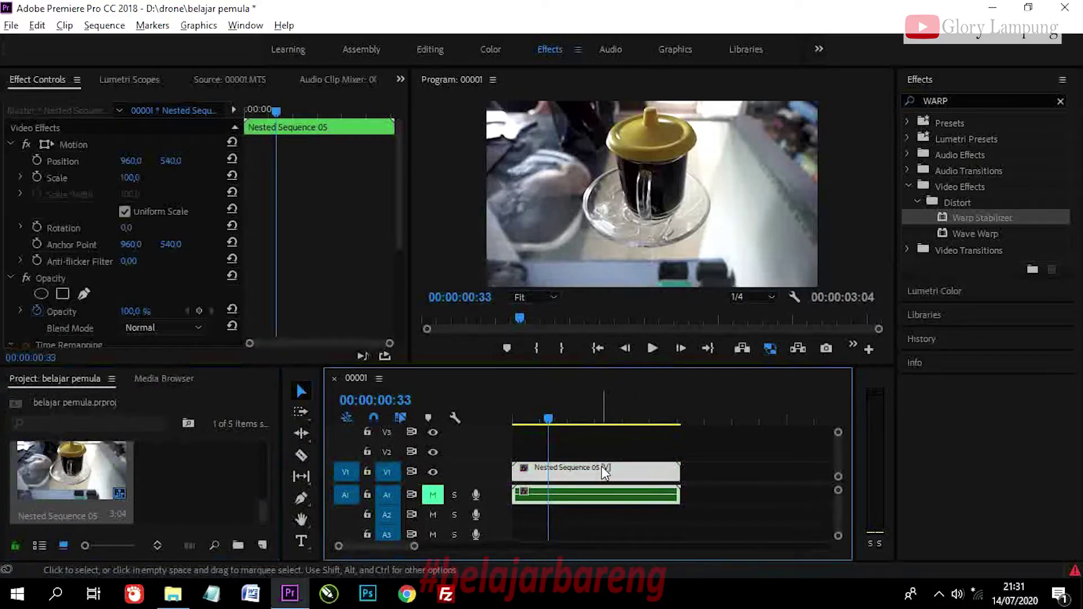
pyautogui.scroll(-5, 366, 187)
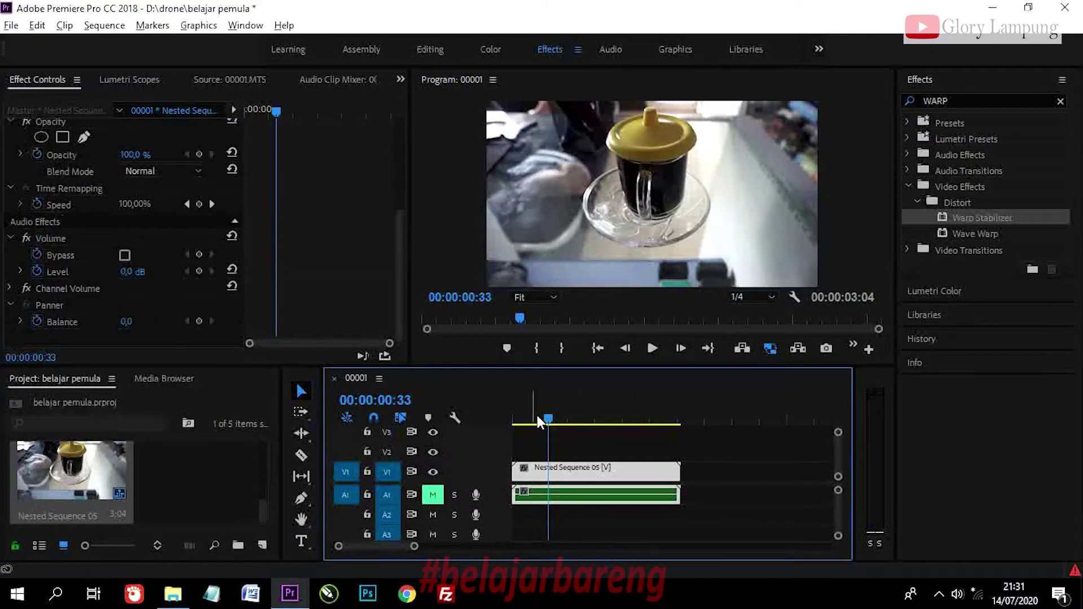
pyautogui.scroll(3, 319, 278)
pyautogui.scroll(2, 320, 276)
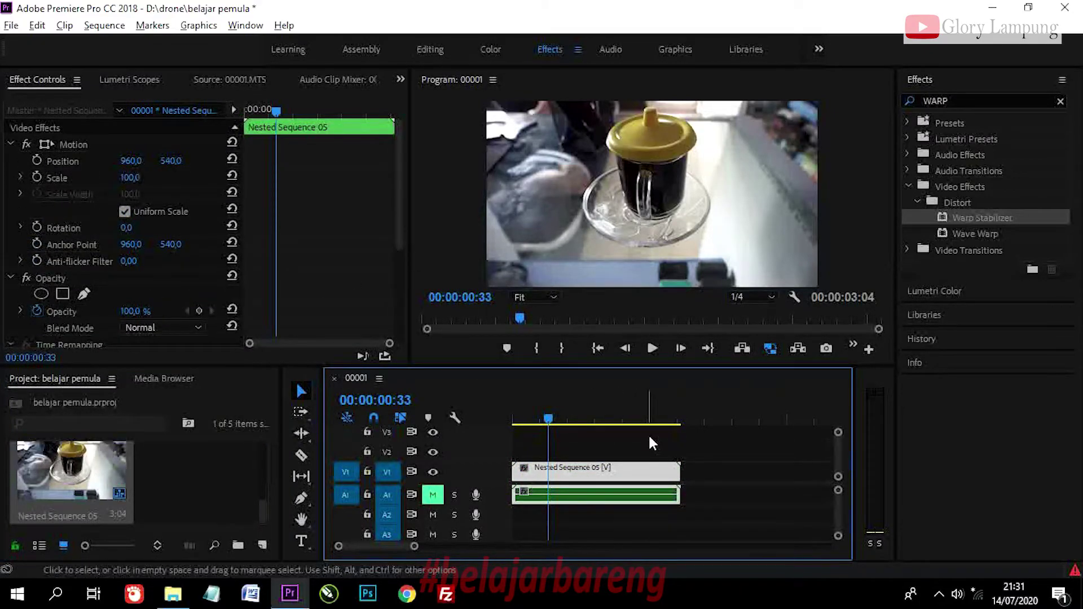
pyautogui.rightClick(596, 476)
pyautogui.click(566, 454)
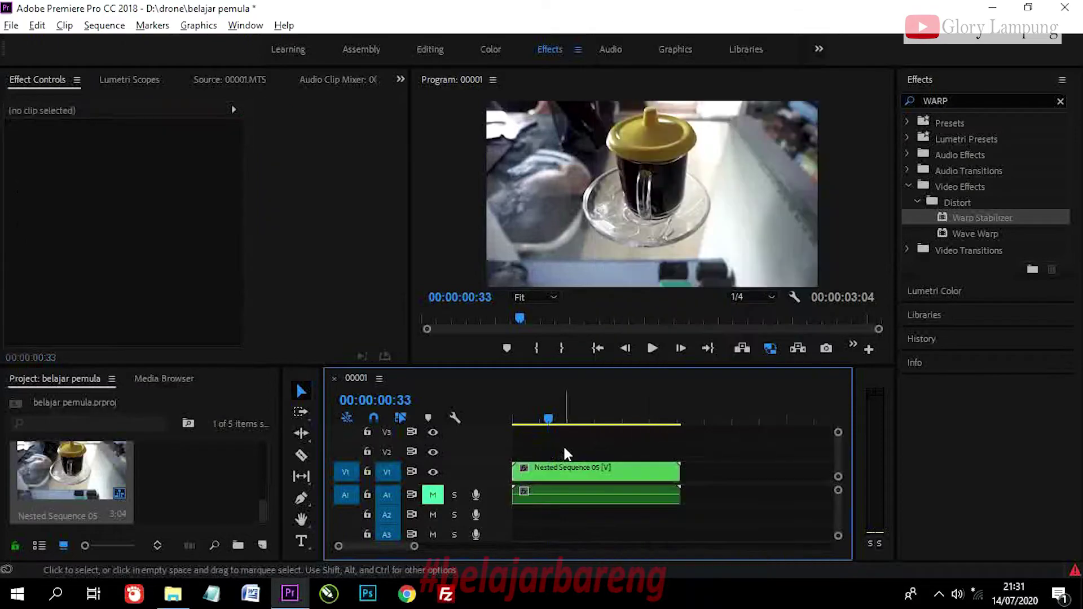
pyautogui.click(618, 475)
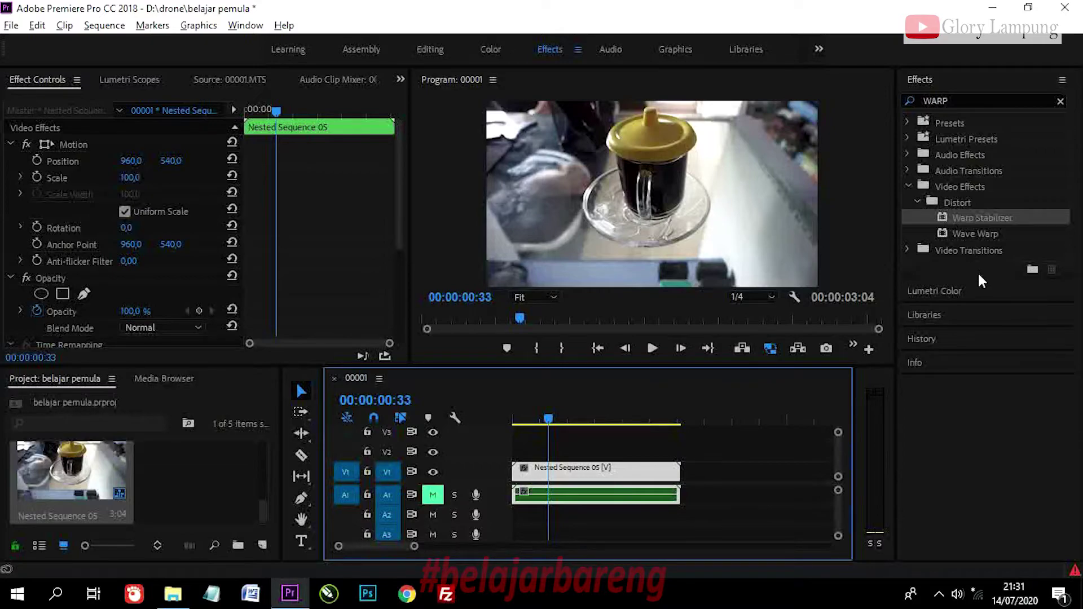
# Step: Apply Warp Stabilizer to Nested Sequence 05 and review its Smooth Motion, 50% smoothness settings
pyautogui.moveTo(941, 216)
pyautogui.mouseDown()
pyautogui.moveTo(602, 477)
pyautogui.moveTo(603, 467)
pyautogui.mouseUp()
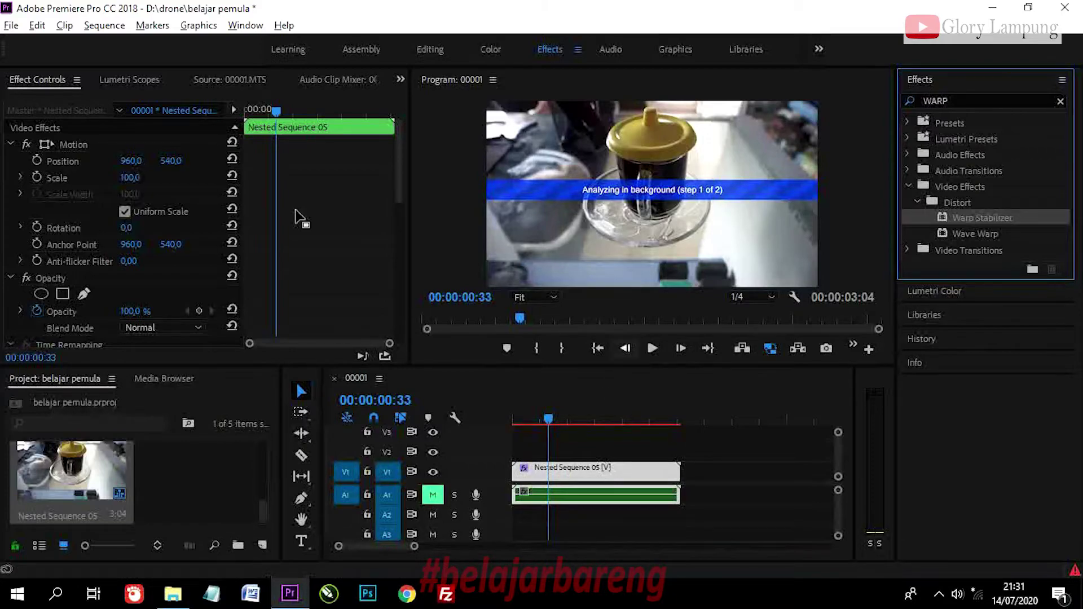
pyautogui.scroll(-5, 298, 217)
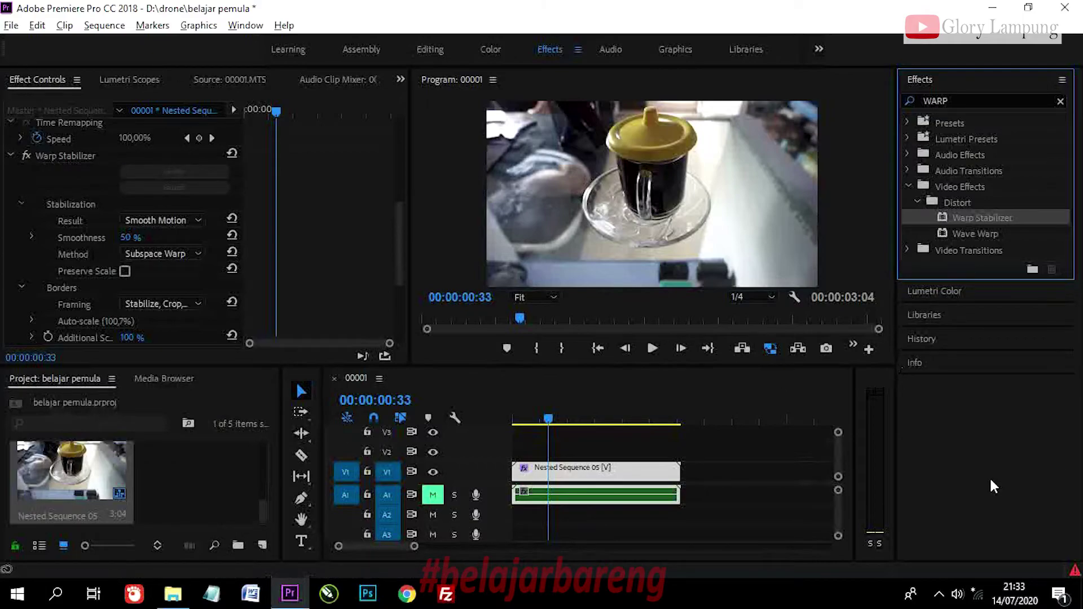
# Step: Nest the stabilized clip as Nested Sequence 06
pyautogui.rightClick(654, 476)
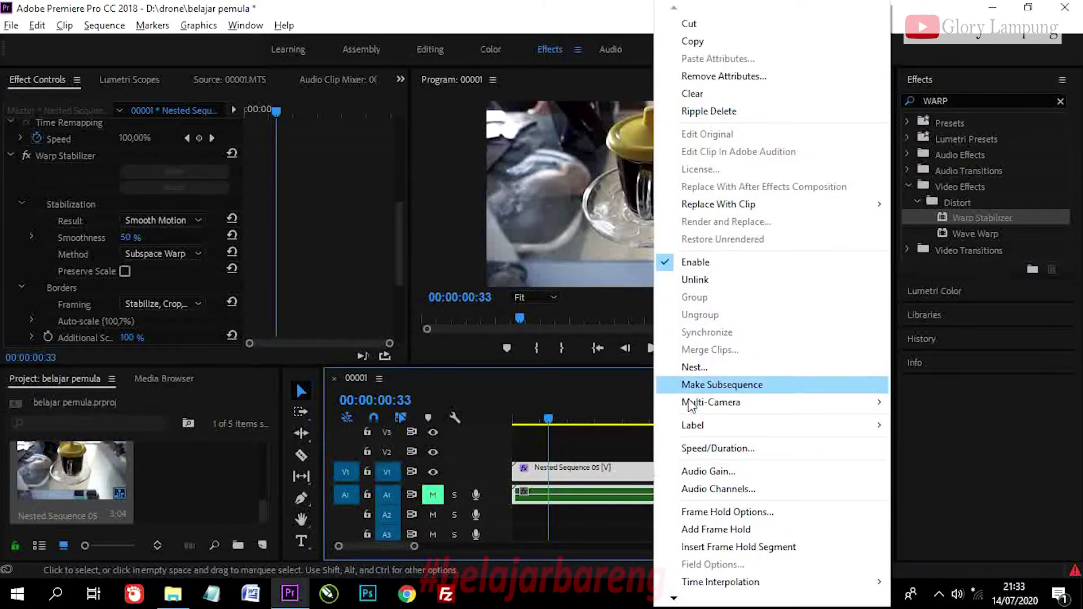
pyautogui.click(696, 369)
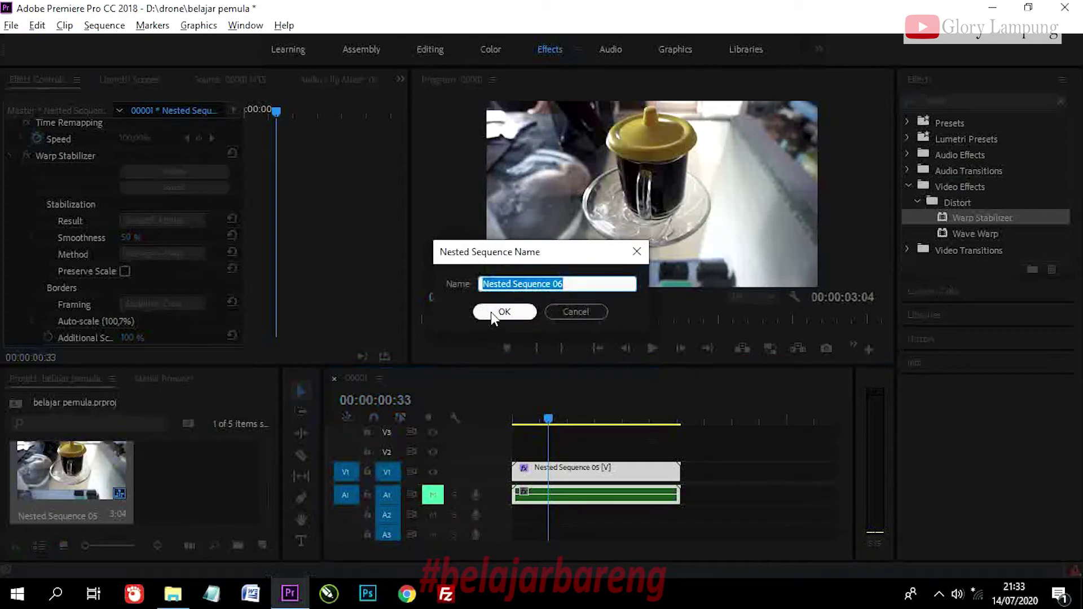
pyautogui.click(514, 308)
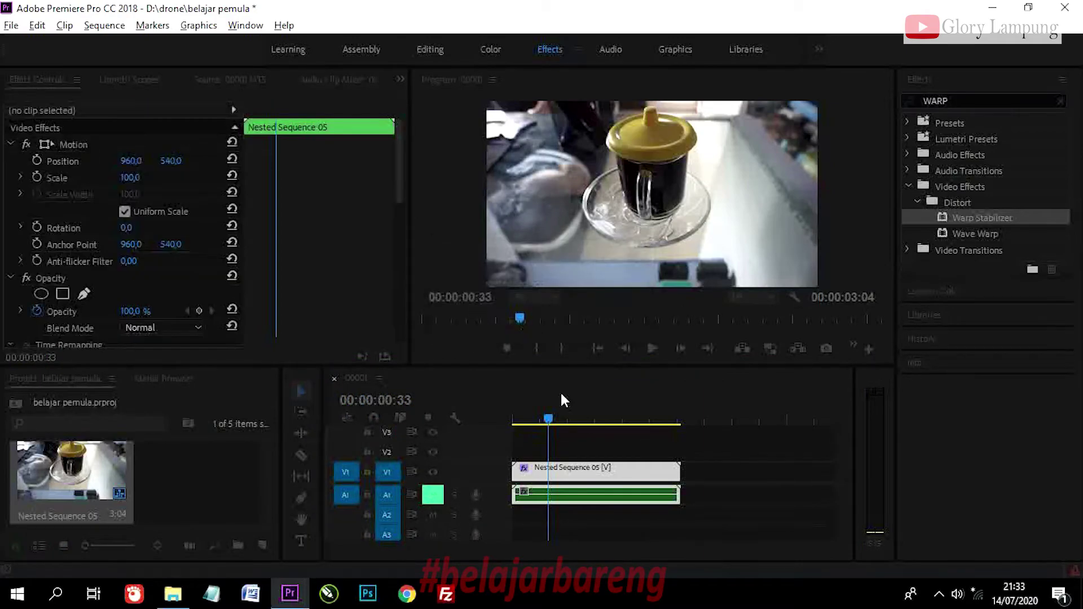
# Step: Render the sequence In to Out, checking the sequence settings, and return to the start
pyautogui.click(120, 25)
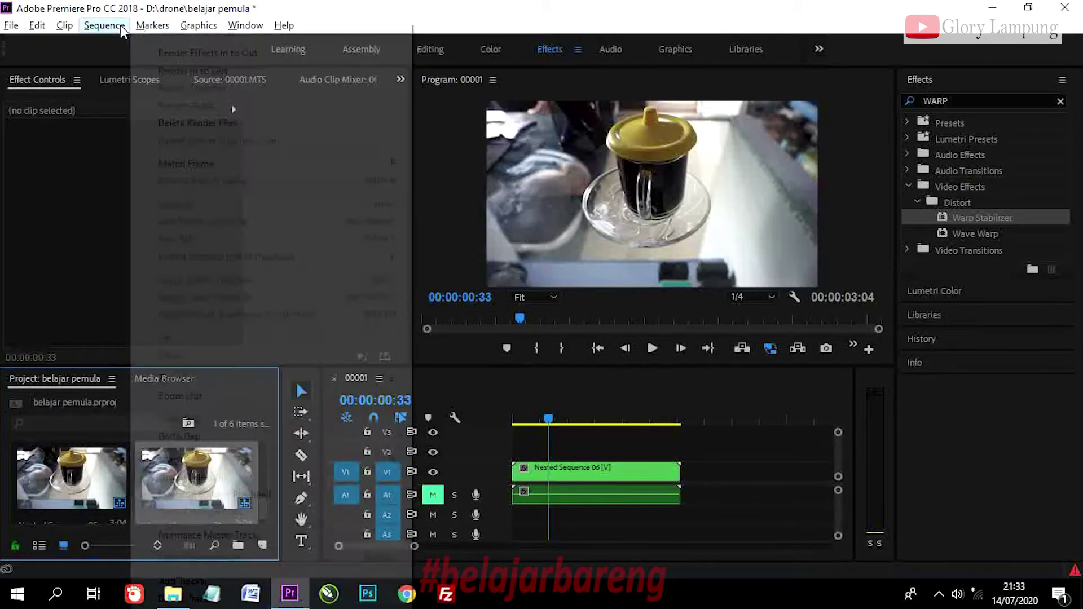
pyautogui.click(192, 66)
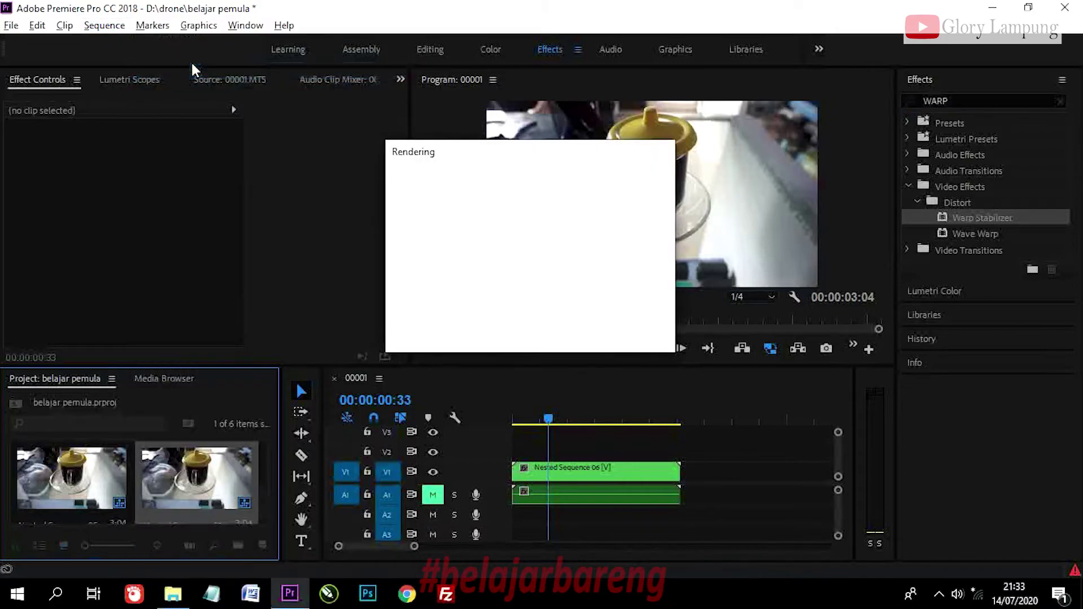
pyautogui.click(574, 472)
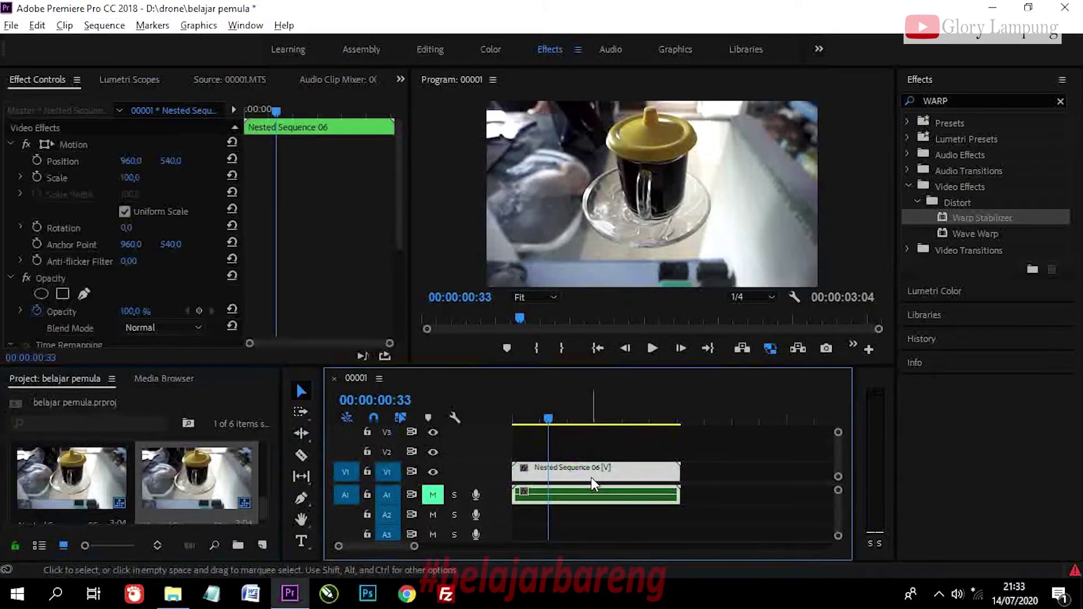
pyautogui.click(104, 25)
pyautogui.click(113, 31)
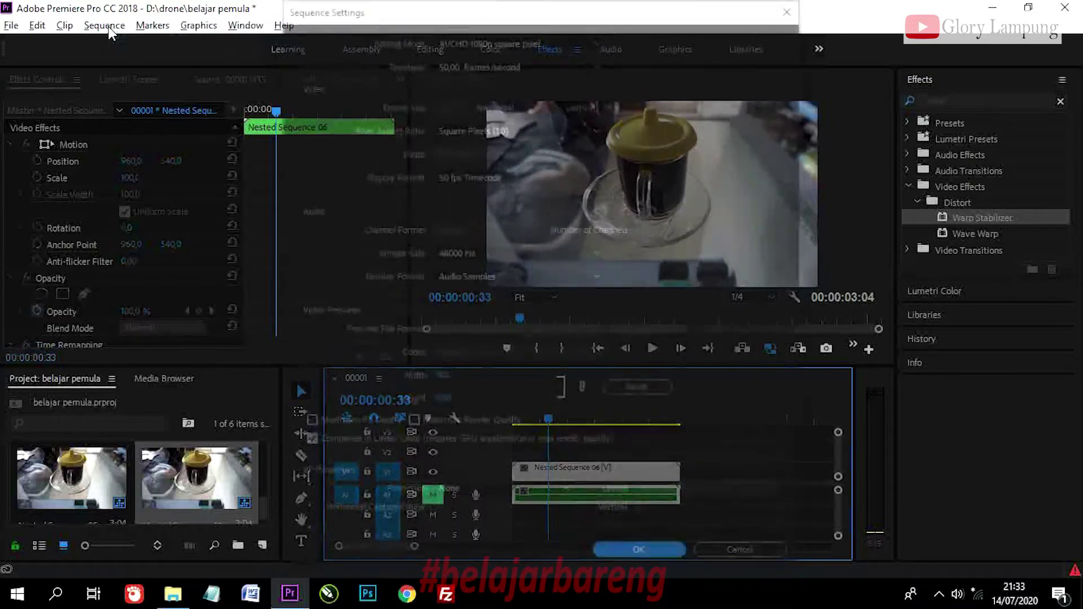
pyautogui.click(793, 12)
pyautogui.click(104, 24)
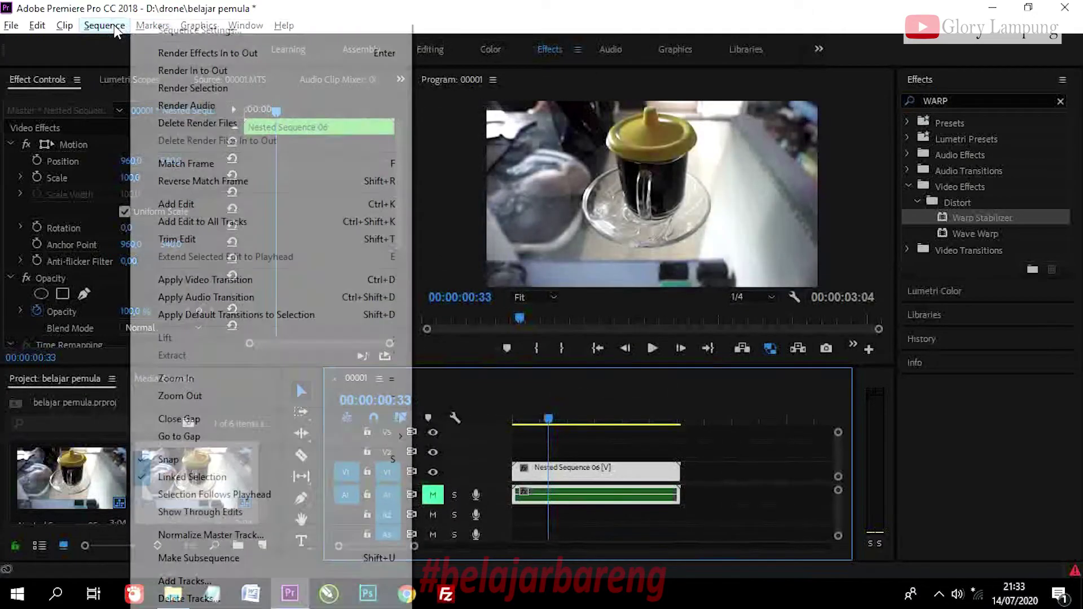
pyautogui.click(188, 66)
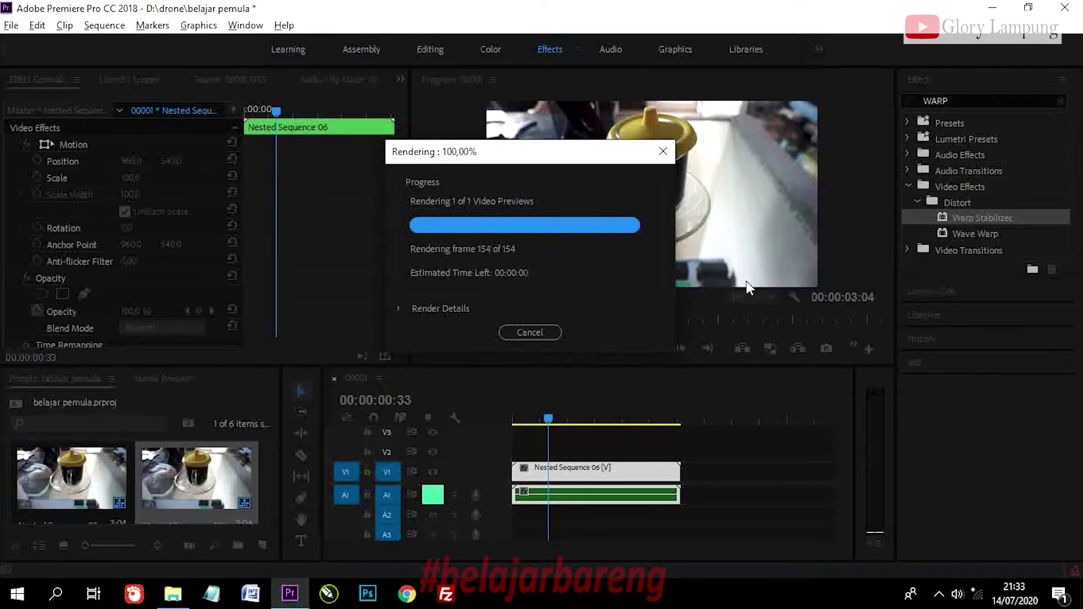
pyautogui.click(597, 348)
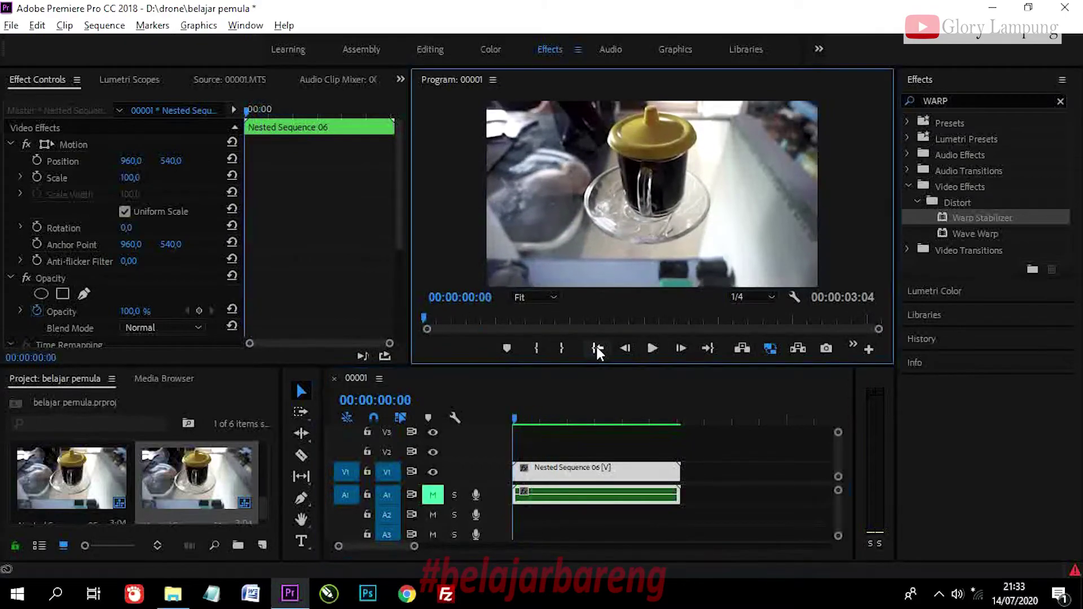
pyautogui.click(652, 344)
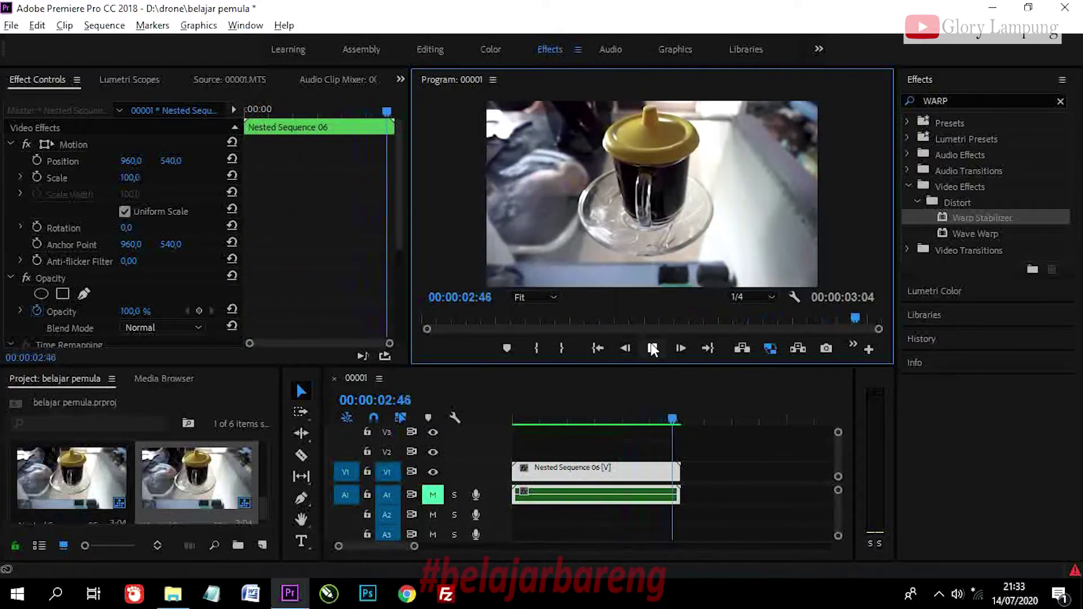
pyautogui.click(651, 343)
pyautogui.click(599, 348)
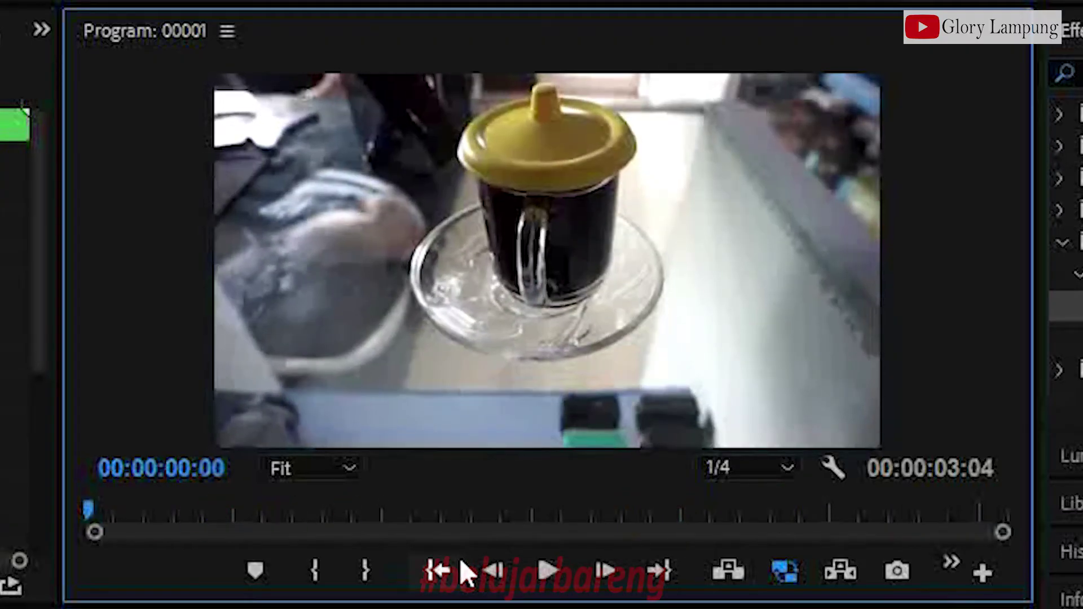
pyautogui.click(548, 570)
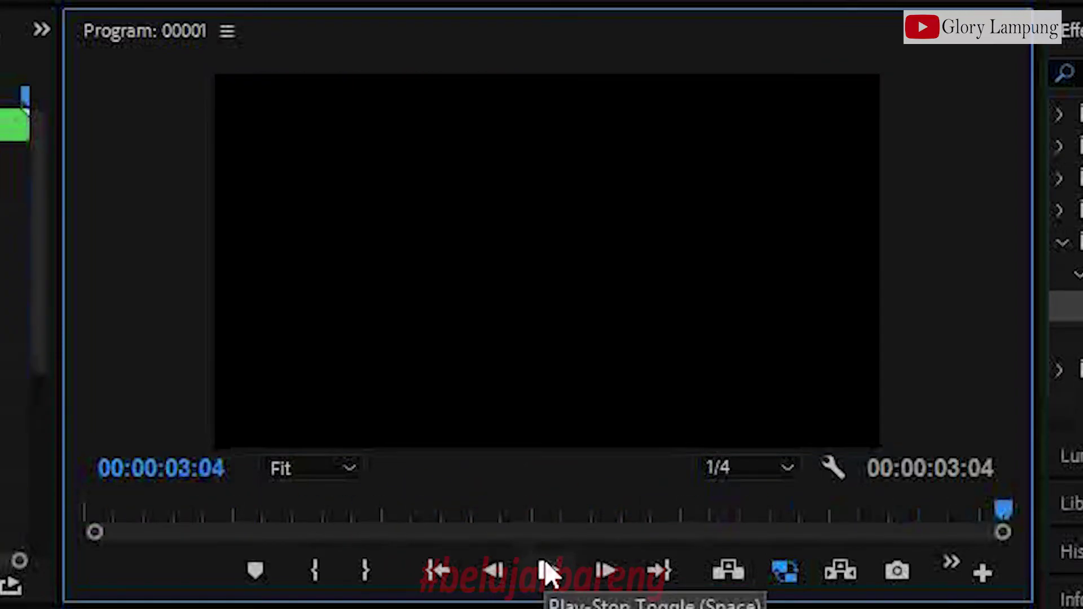
pyautogui.click(423, 571)
pyautogui.click(544, 576)
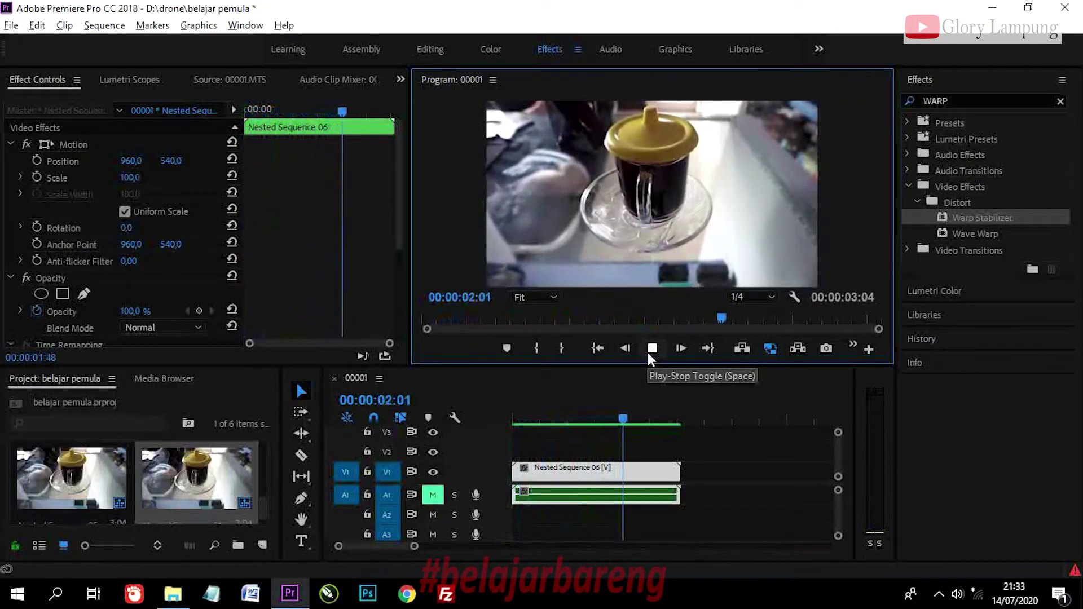
pyautogui.click(598, 350)
pyautogui.click(655, 347)
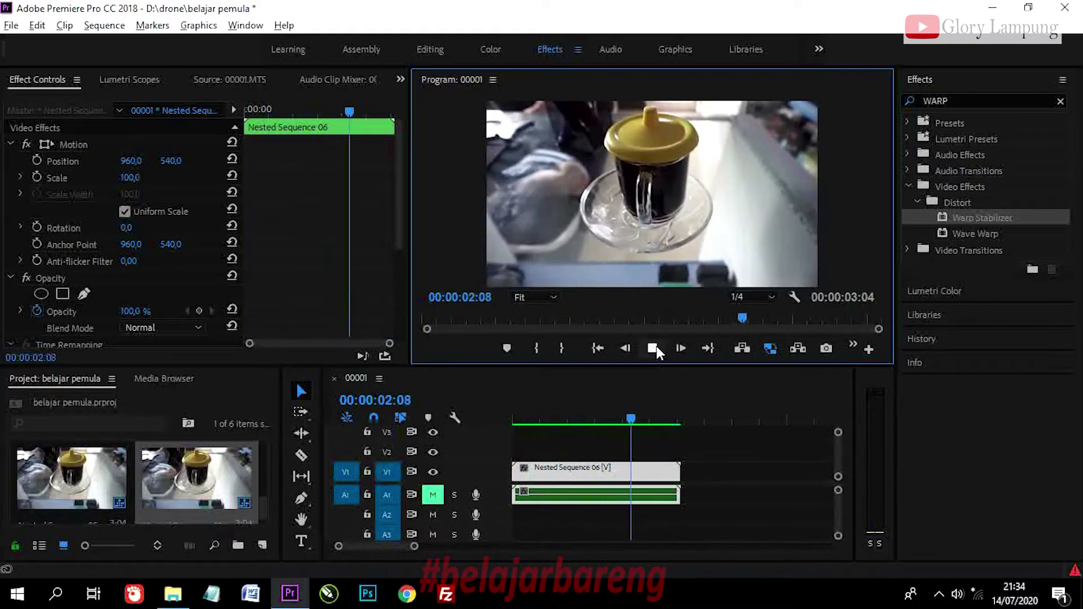
pyautogui.click(656, 346)
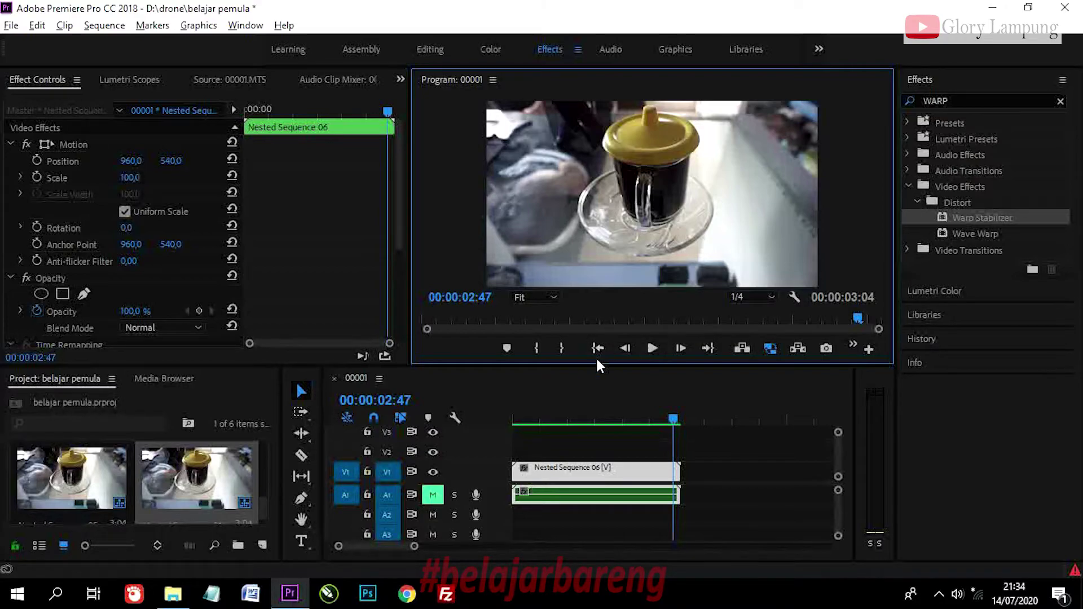
pyautogui.click(633, 442)
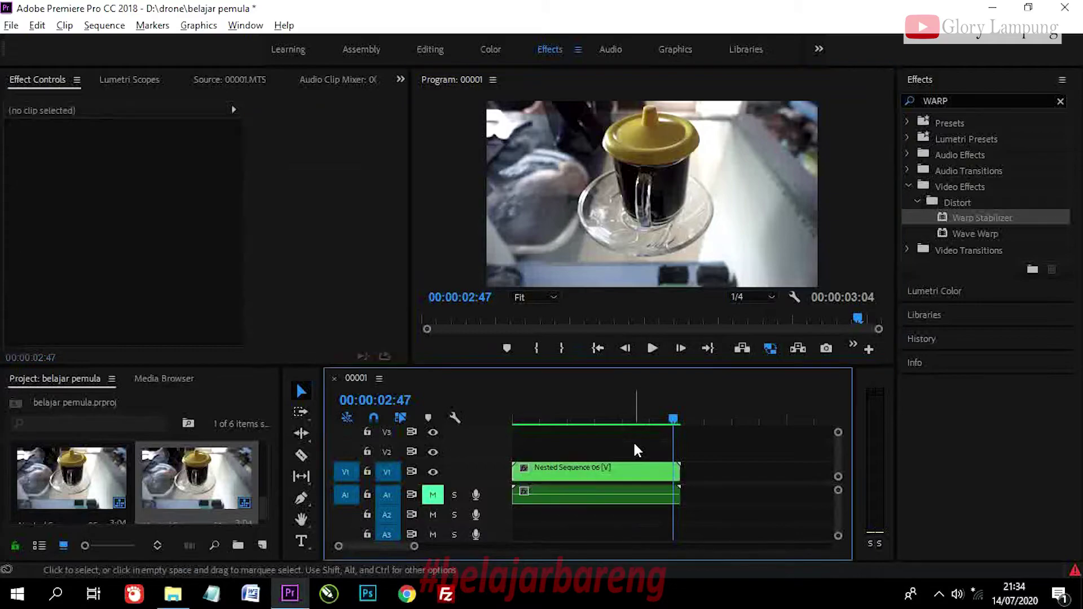
pyautogui.click(637, 475)
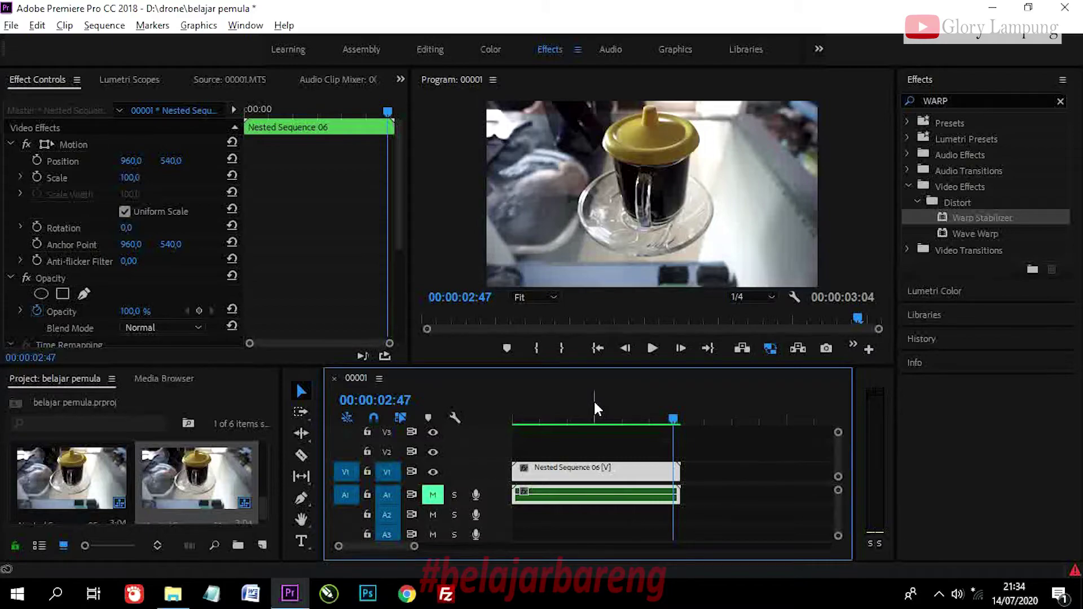
pyautogui.moveTo(594, 400); pyautogui.dragTo(565, 401)
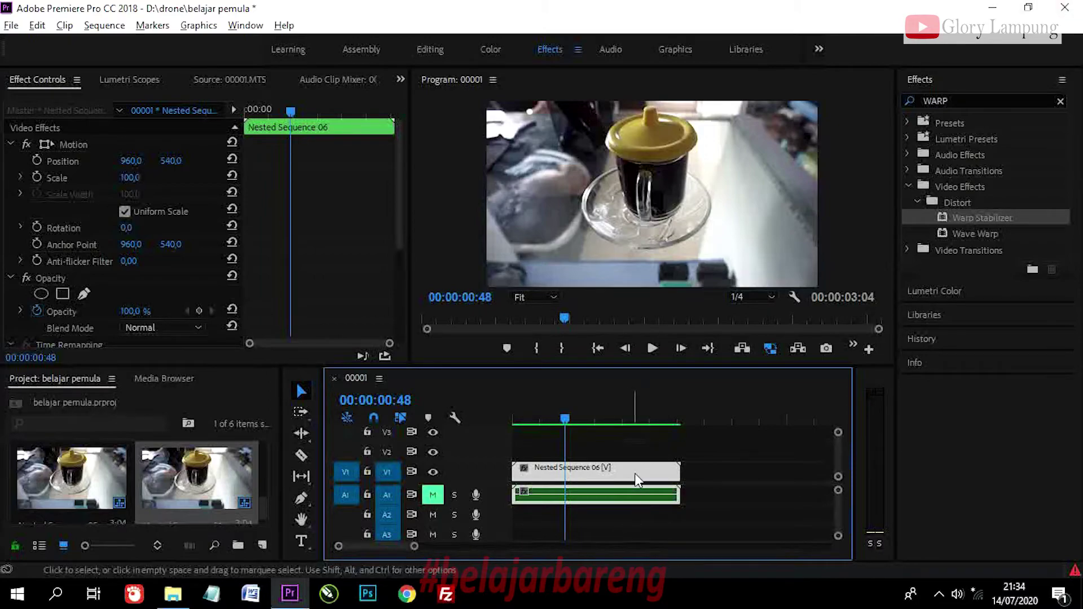
# Step: Replace Nested Sequence 06 on the timeline with the 00002.MTS clip from the project
pyautogui.press('Delete')
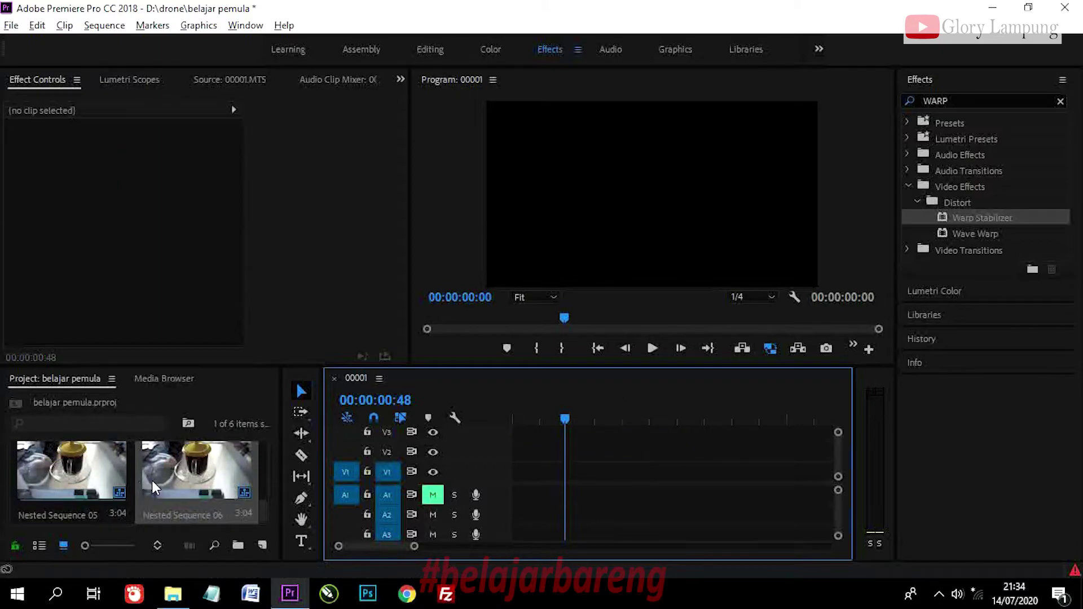
pyautogui.scroll(2, 151, 480)
pyautogui.click(221, 469)
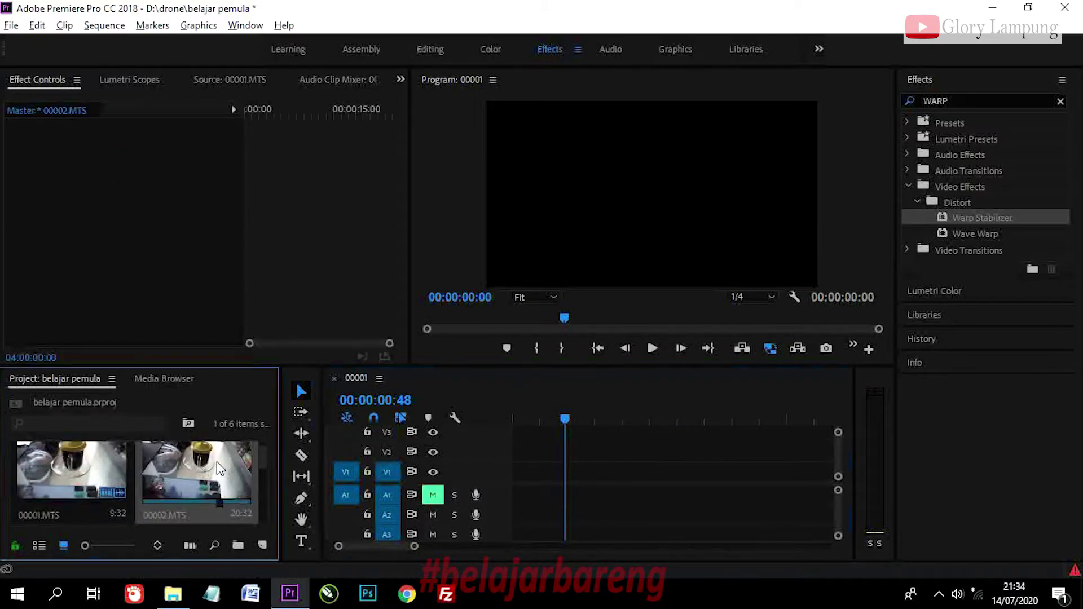
pyautogui.doubleClick(220, 469)
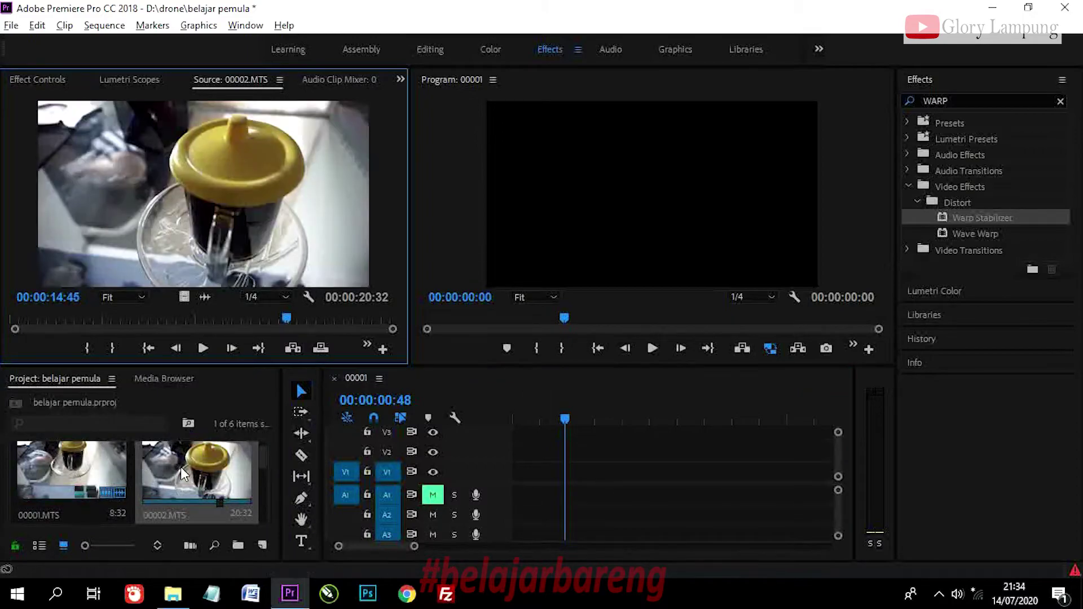
pyautogui.moveTo(181, 467); pyautogui.dragTo(497, 485)
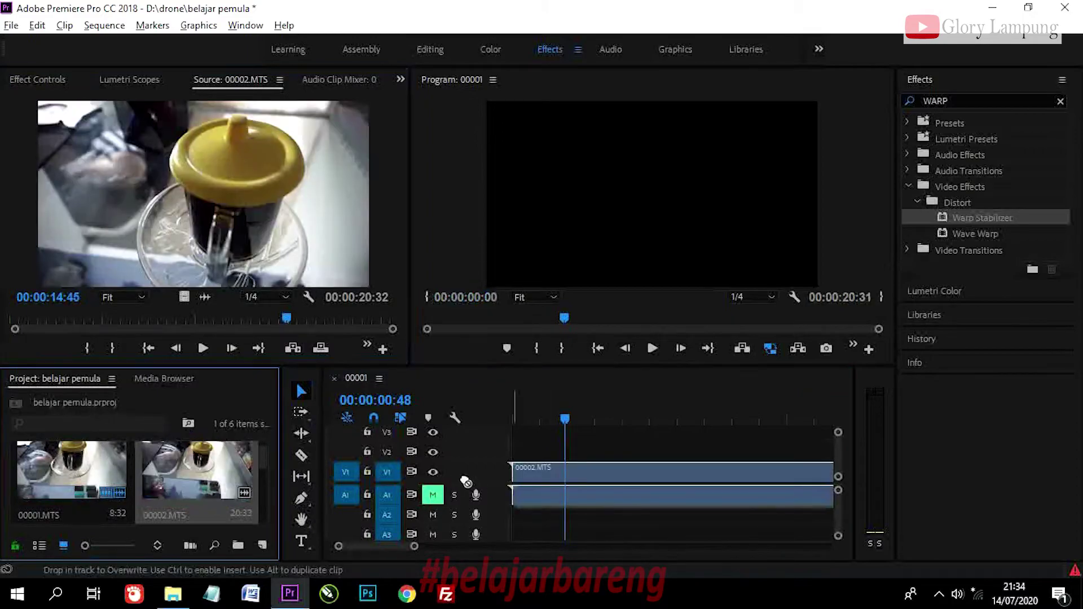
pyautogui.click(596, 351)
pyautogui.press('-')
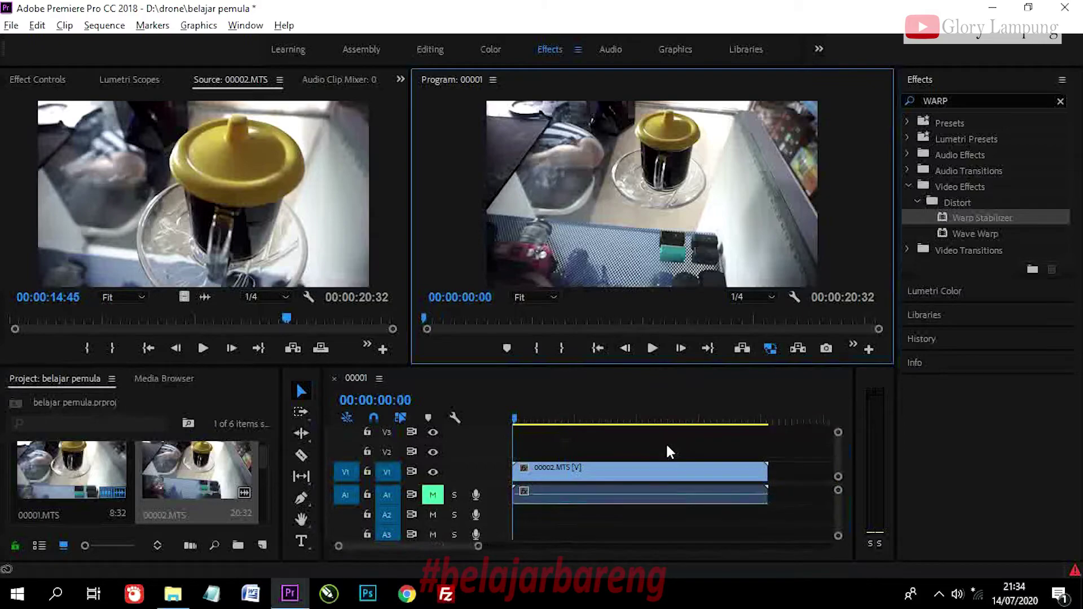
pyautogui.press('-')
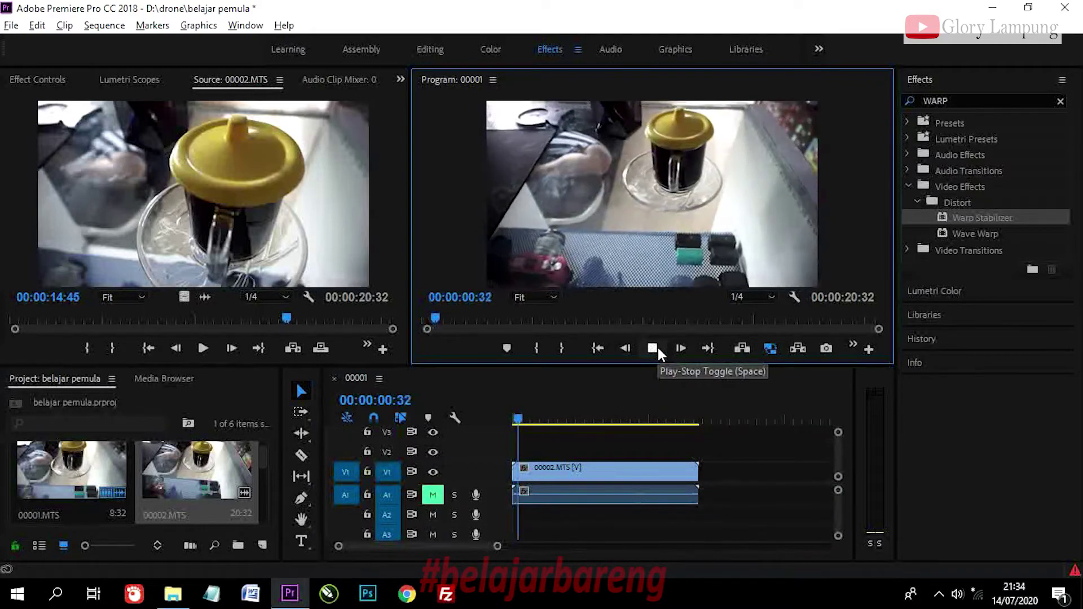
# Step: Render the sequence, then trim 00002.MTS's end so the sequence lasts 00:00:03:43
pyautogui.click(655, 349)
pyautogui.click(104, 25)
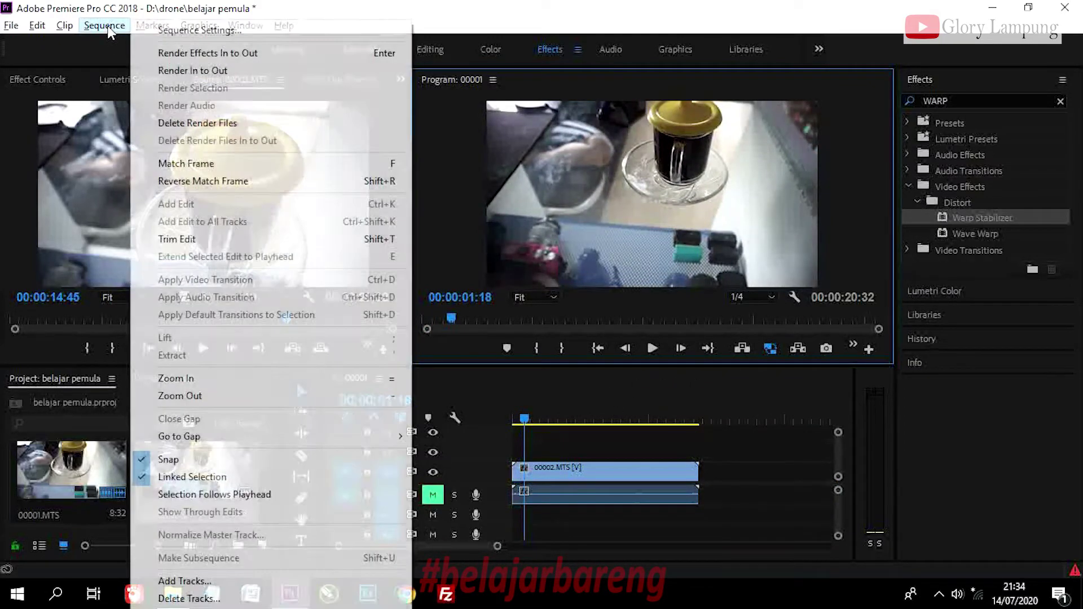
pyautogui.click(184, 65)
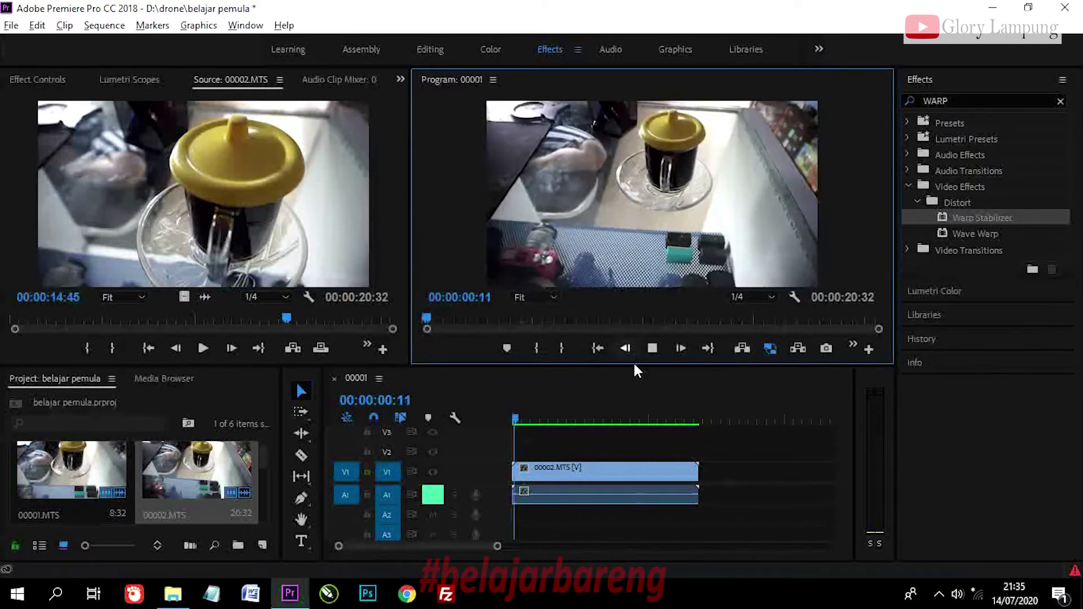
pyautogui.click(598, 348)
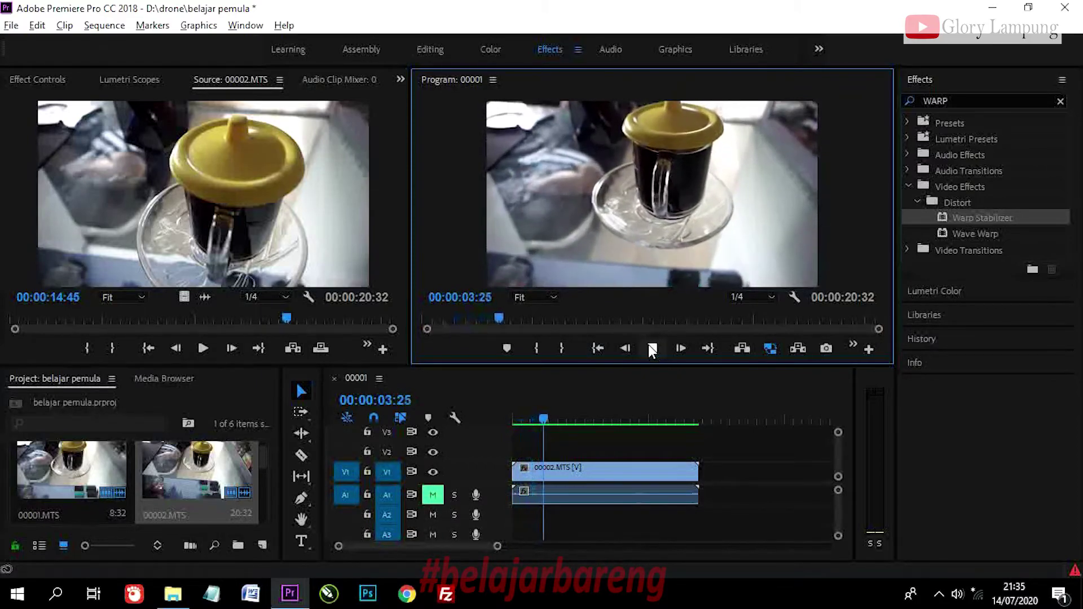
pyautogui.click(649, 344)
pyautogui.moveTo(698, 472)
pyautogui.mouseDown()
pyautogui.moveTo(532, 466)
pyautogui.moveTo(547, 466)
pyautogui.mouseUp()
# Step: Play the trimmed sequence from its start
pyautogui.click(597, 351)
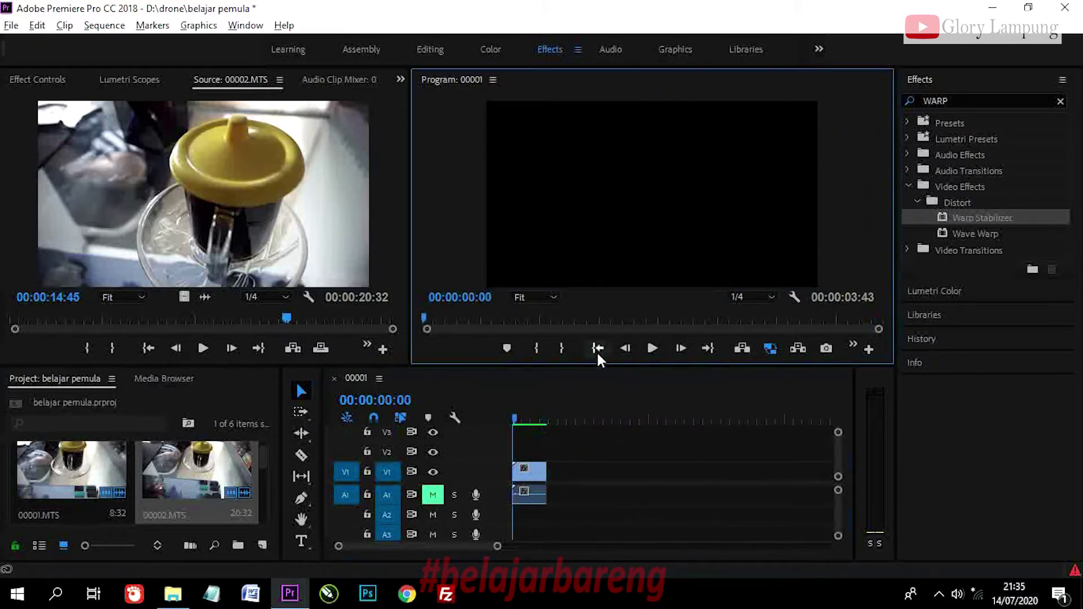
pyautogui.click(655, 346)
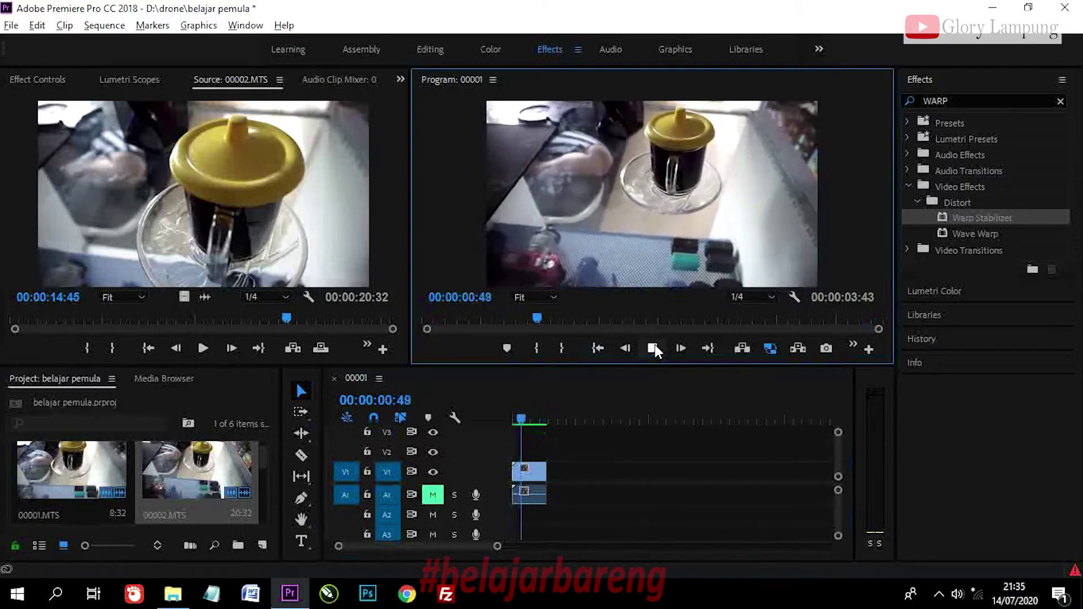
pyautogui.click(655, 346)
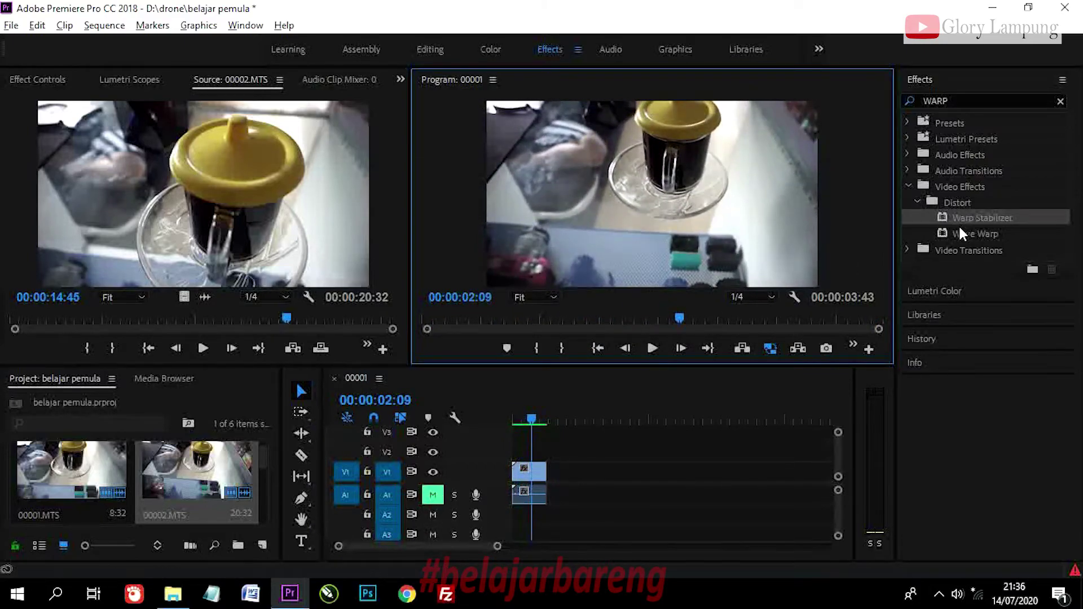
# Step: Apply Warp Stabilizer to 00002.MTS and review its analysis: Smoothness 50%, Auto-scale 112%
pyautogui.moveTo(960, 218)
pyautogui.mouseDown()
pyautogui.moveTo(1004, 406)
pyautogui.moveTo(540, 471)
pyautogui.mouseUp()
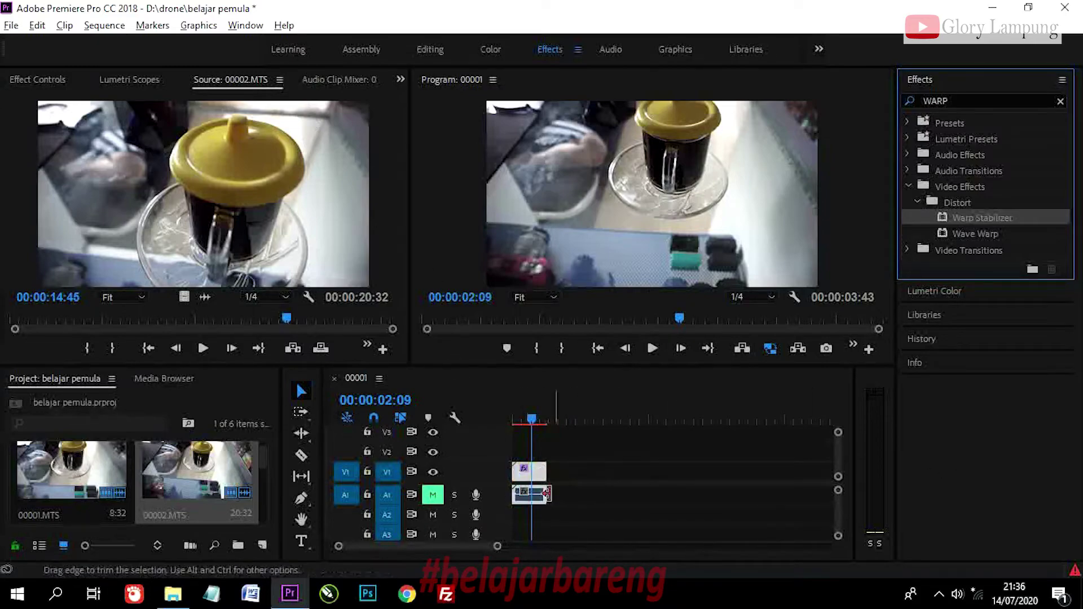
pyautogui.click(45, 76)
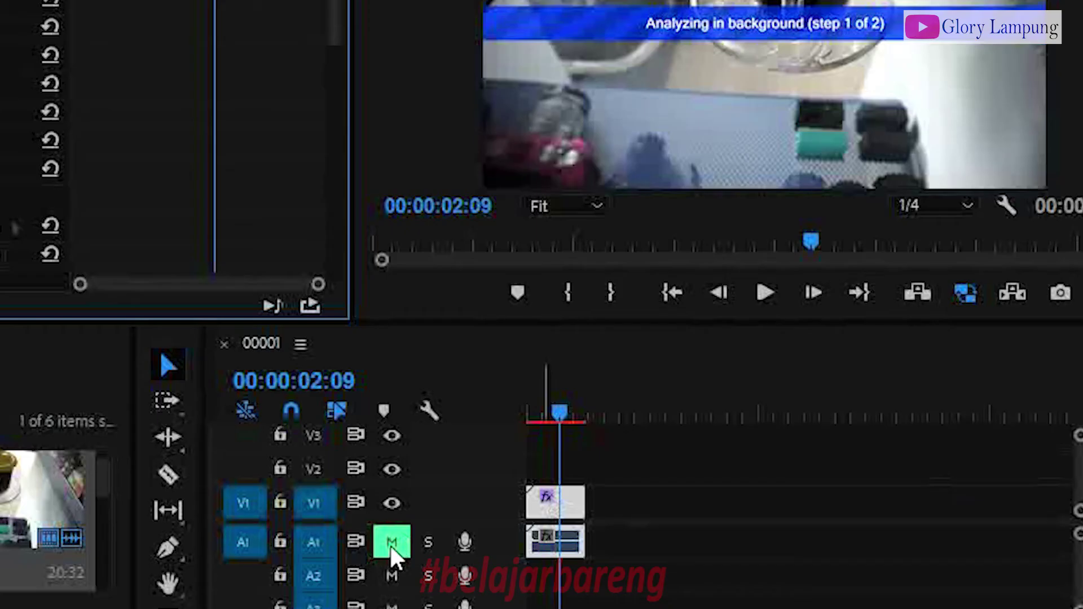
pyautogui.click(433, 495)
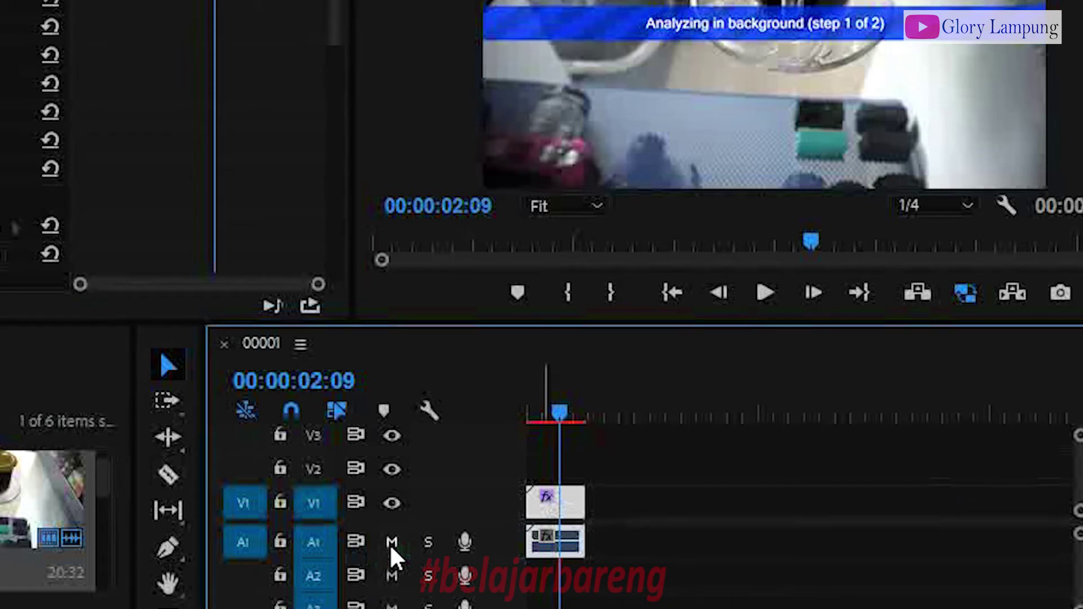
pyautogui.click(428, 543)
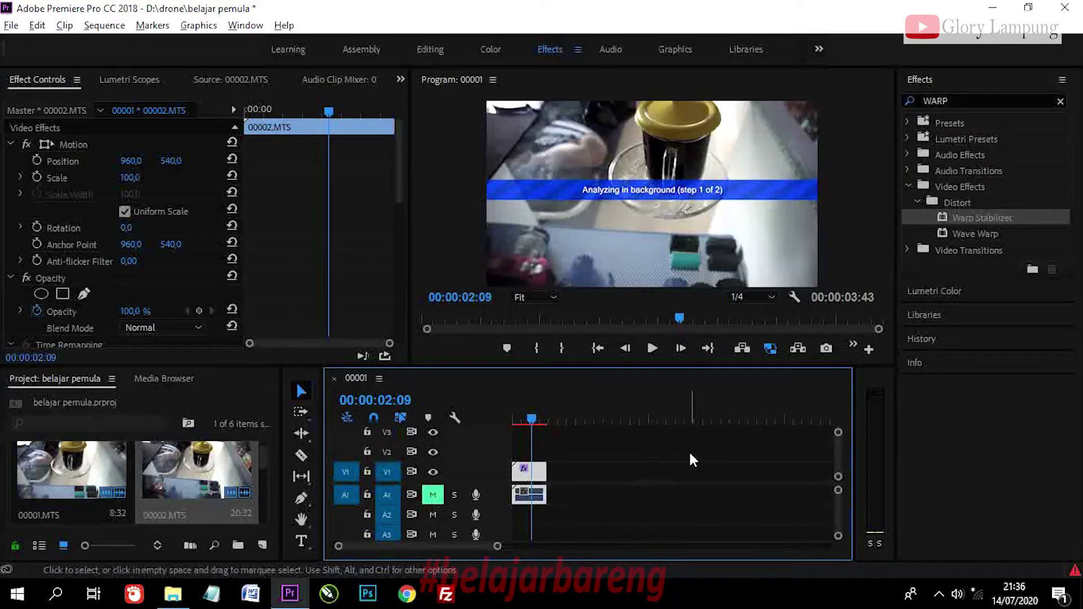
pyautogui.click(597, 360)
pyautogui.click(597, 350)
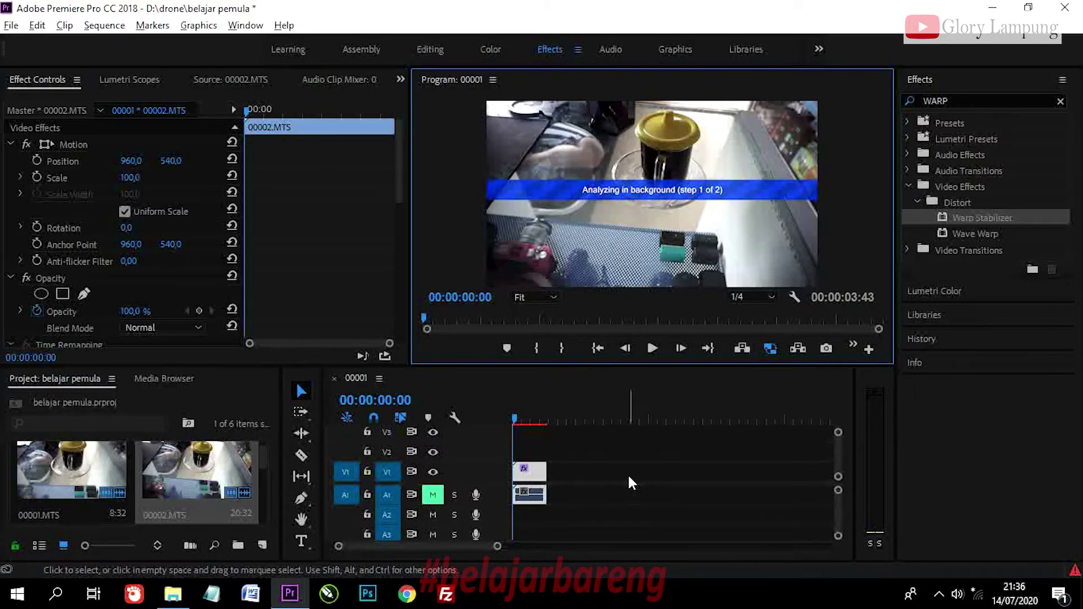
pyautogui.scroll(-5, 350, 261)
pyautogui.scroll(-2, 350, 261)
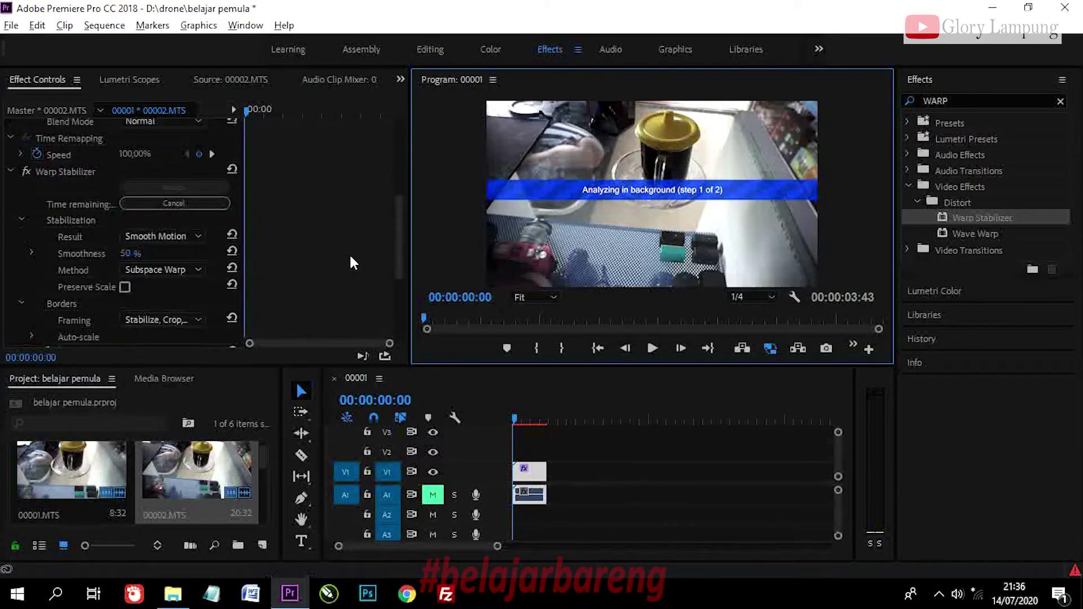
pyautogui.scroll(-1, 350, 258)
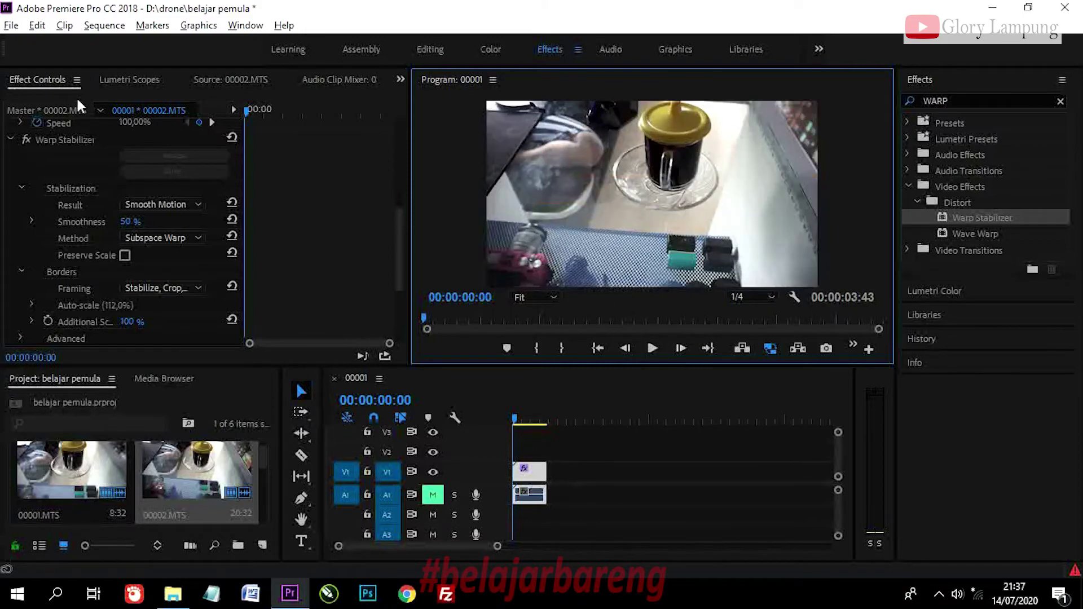
# Step: Render the stabilized sequence In to Out and play it back from the start twice
pyautogui.click(110, 26)
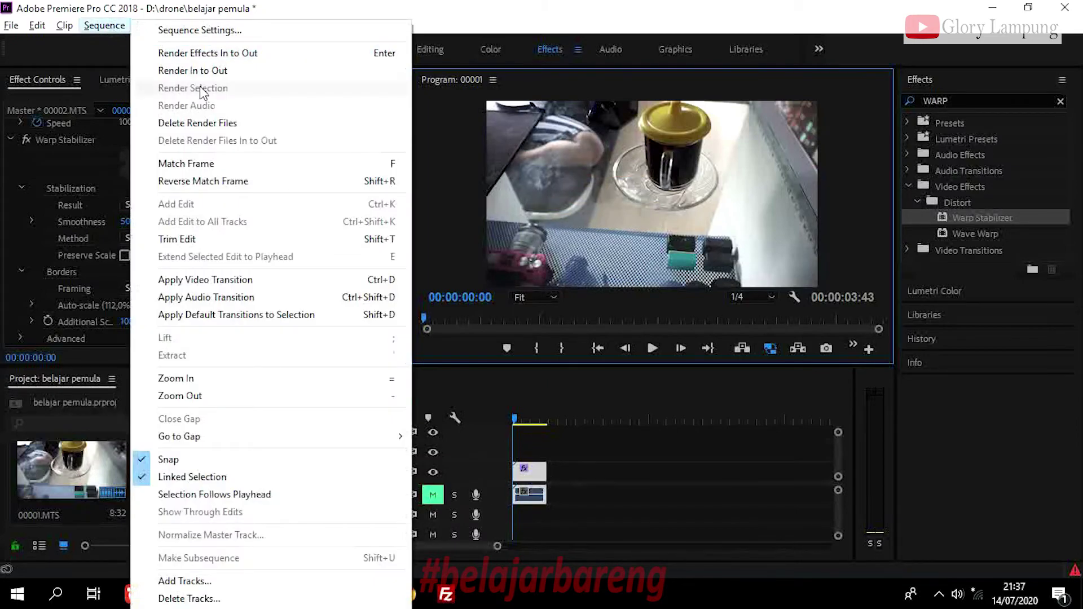
pyautogui.click(199, 67)
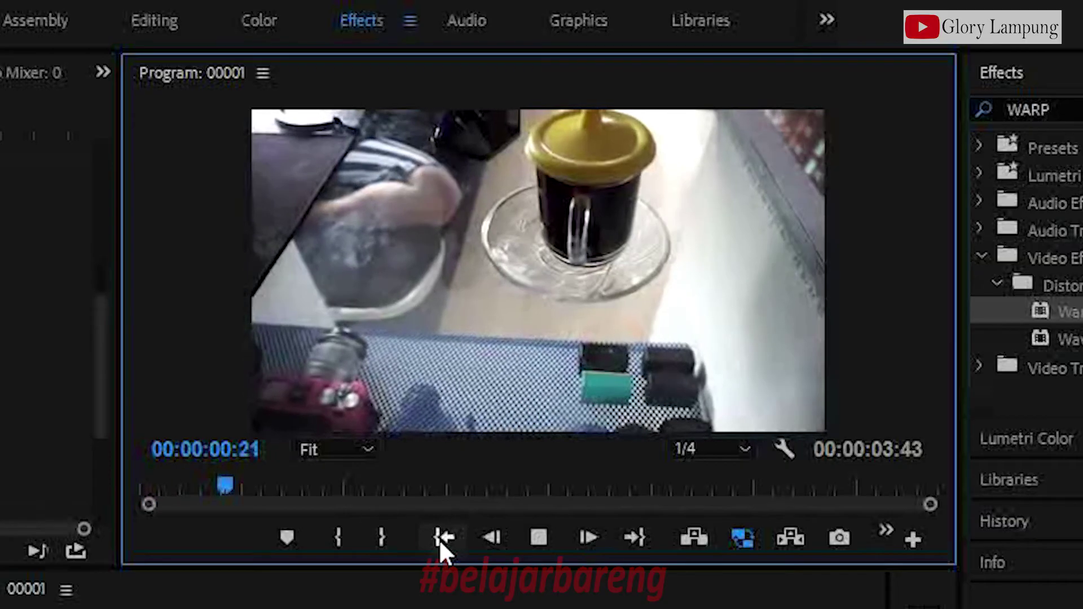
pyautogui.click(603, 348)
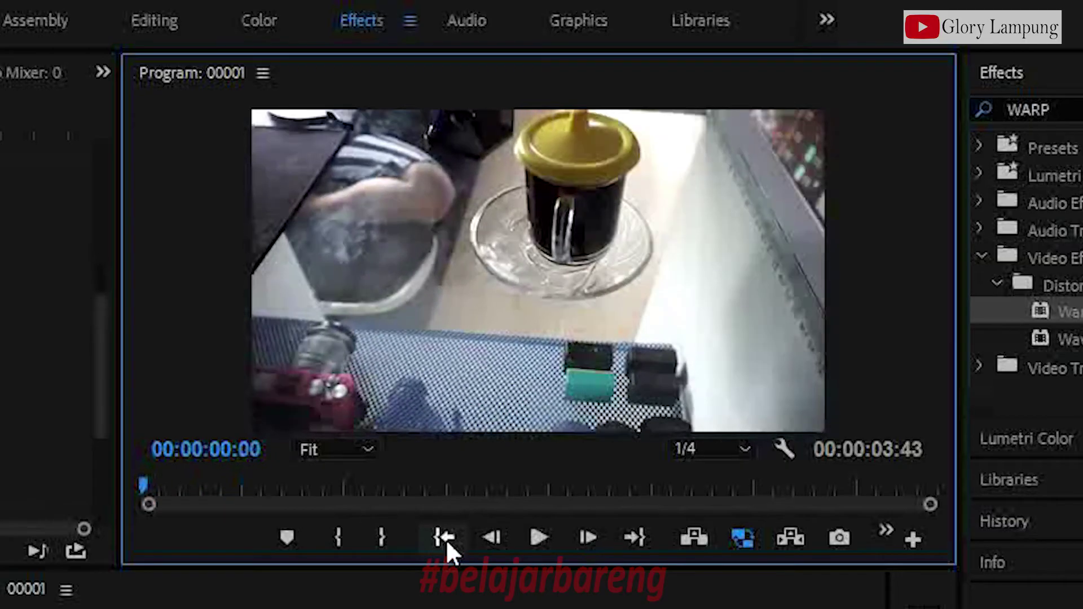
pyautogui.click(537, 540)
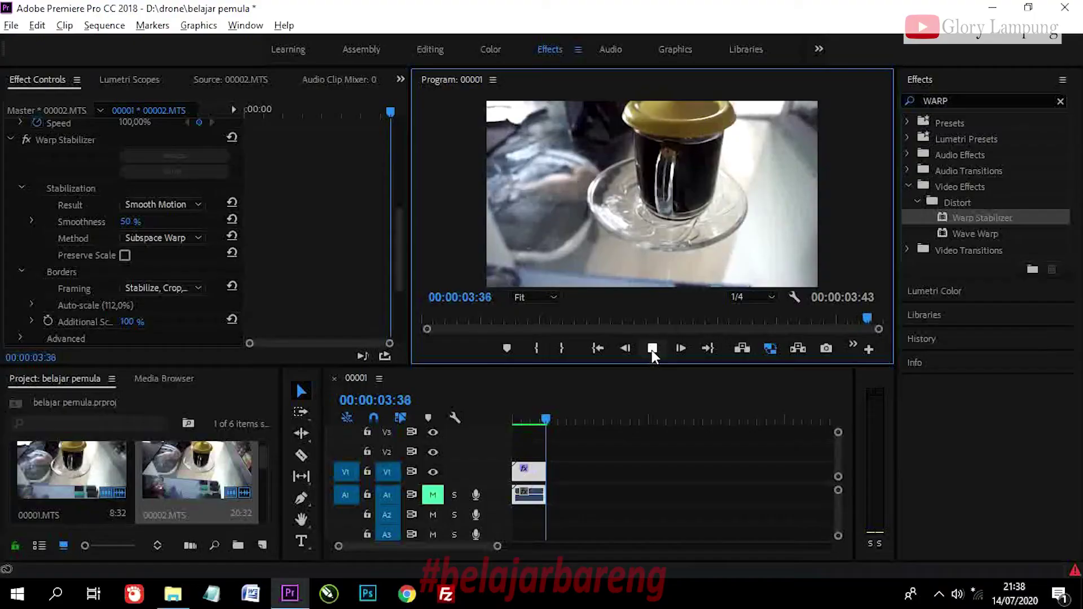
pyautogui.click(598, 350)
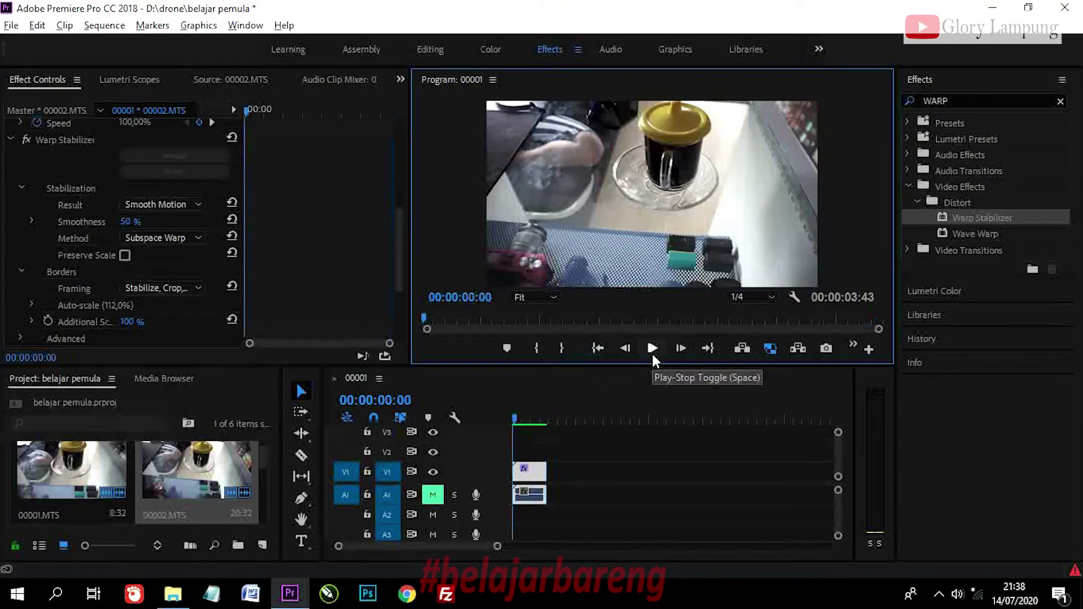
pyautogui.click(652, 357)
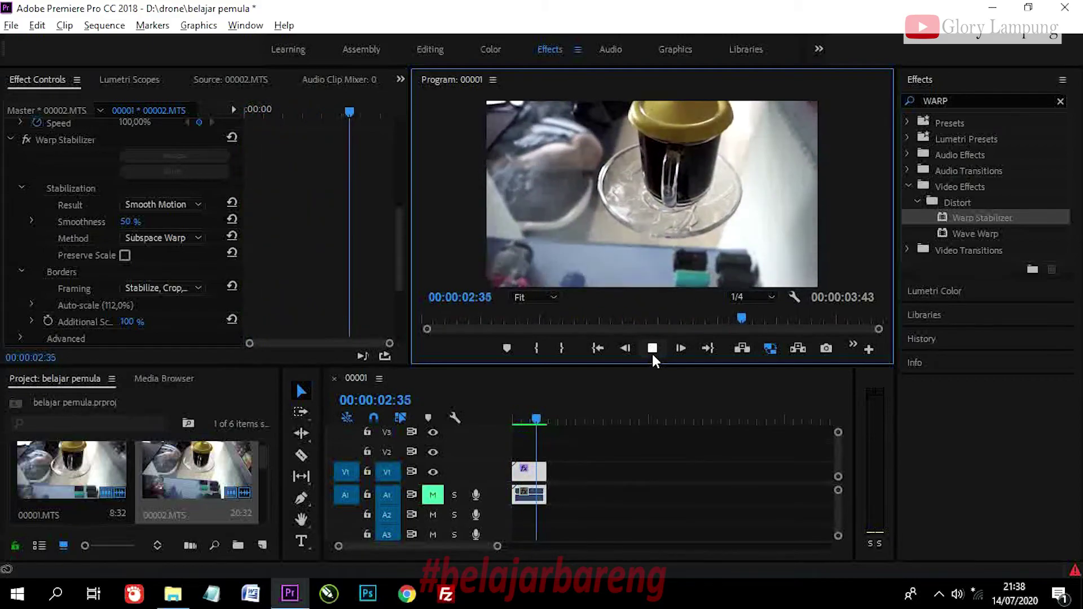
pyautogui.click(652, 352)
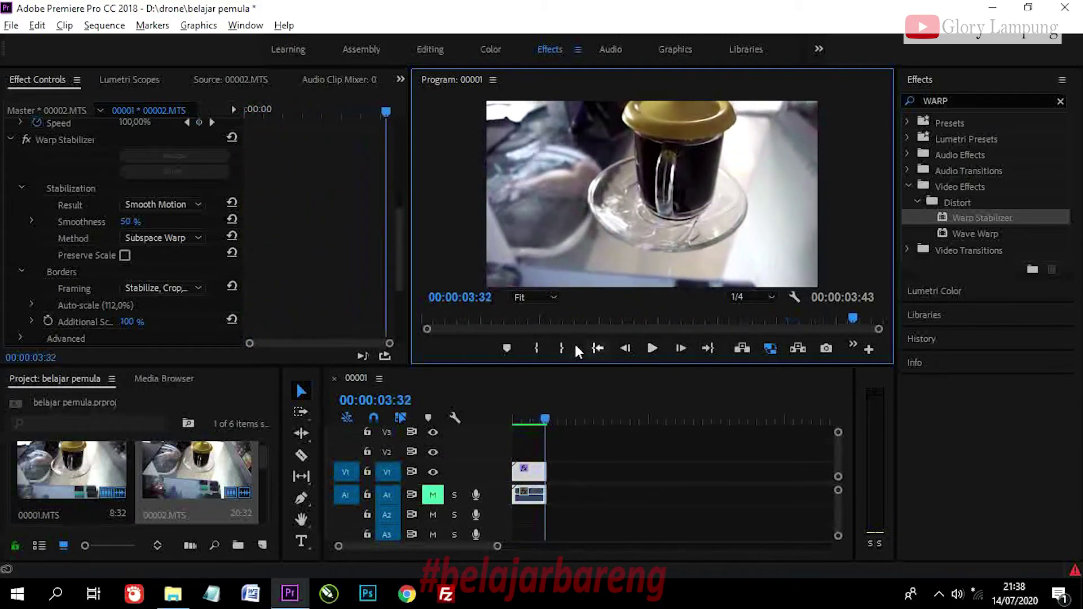
pyautogui.click(598, 348)
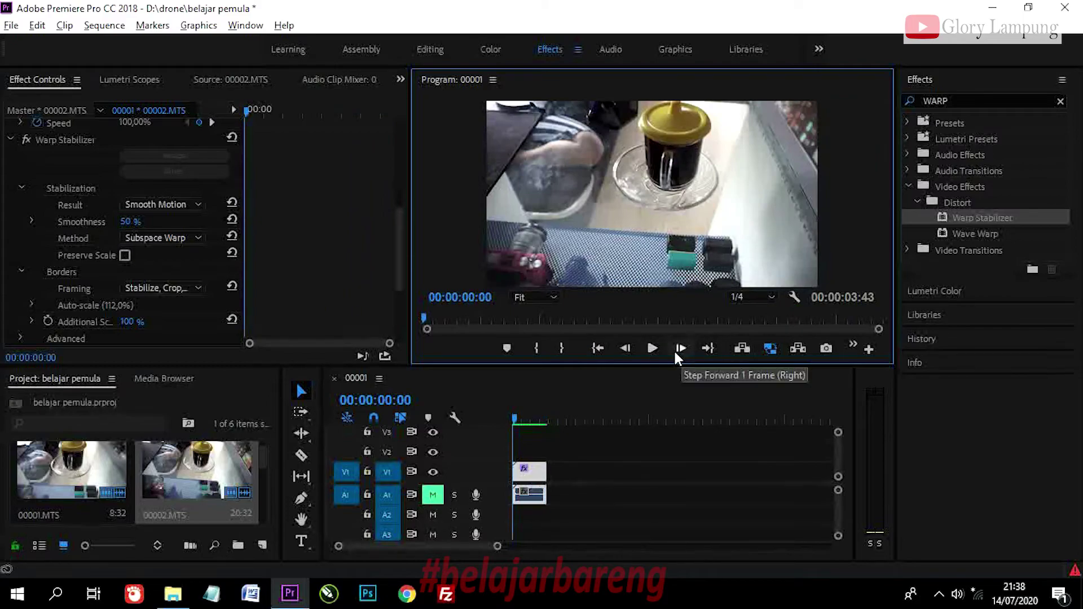
pyautogui.click(174, 238)
# Step: Switch Warp Stabilizer to Position, Scale, Rotation with Smoothness 74%, Additional Scale 118%, and re-render
pyautogui.click(225, 269)
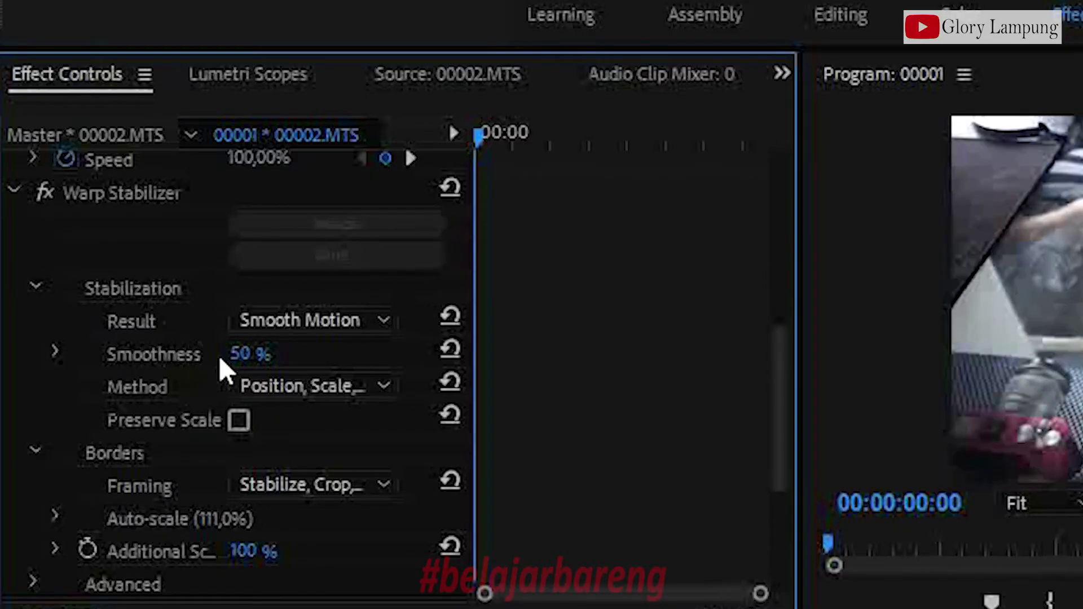
pyautogui.moveTo(235, 356); pyautogui.dragTo(274, 357)
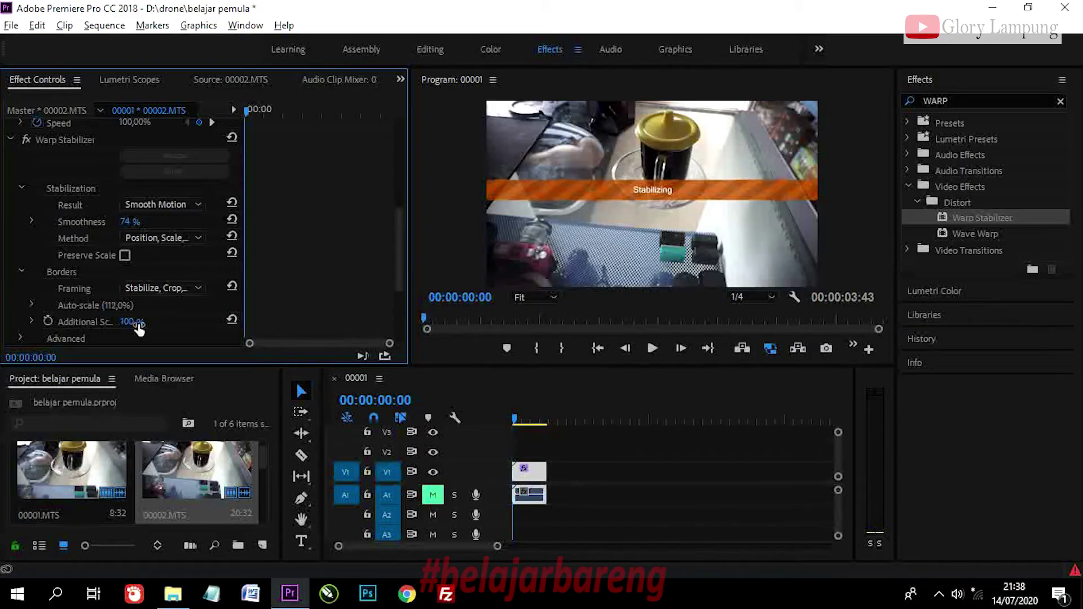
pyautogui.moveTo(139, 329); pyautogui.dragTo(151, 326)
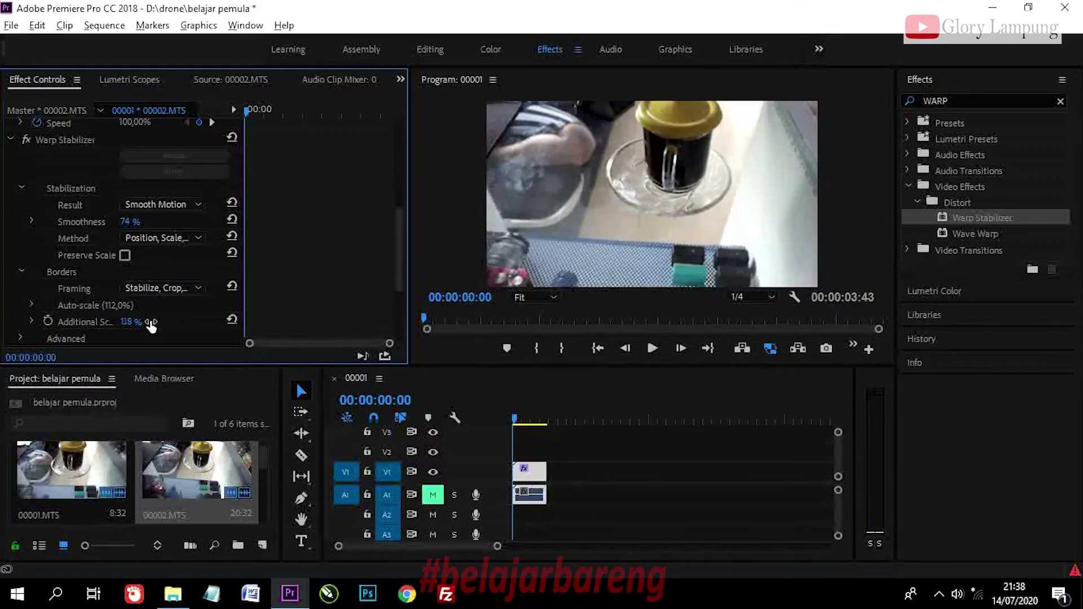
pyautogui.click(93, 26)
pyautogui.click(185, 70)
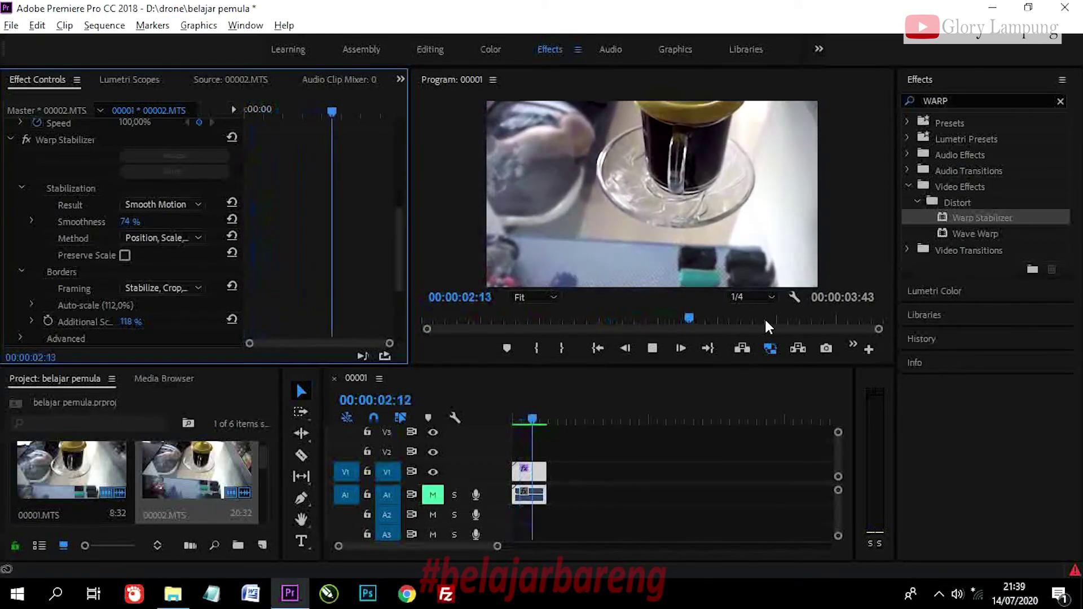
# Step: Stop playback and replay the re-rendered sequence from its beginning
pyautogui.click(649, 350)
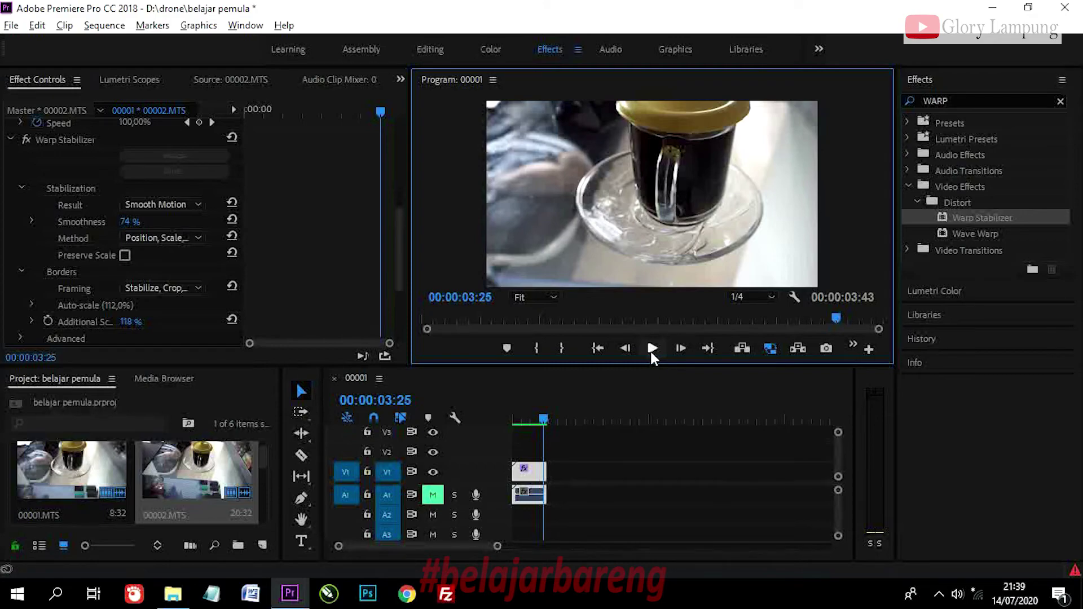
pyautogui.click(595, 358)
pyautogui.click(648, 355)
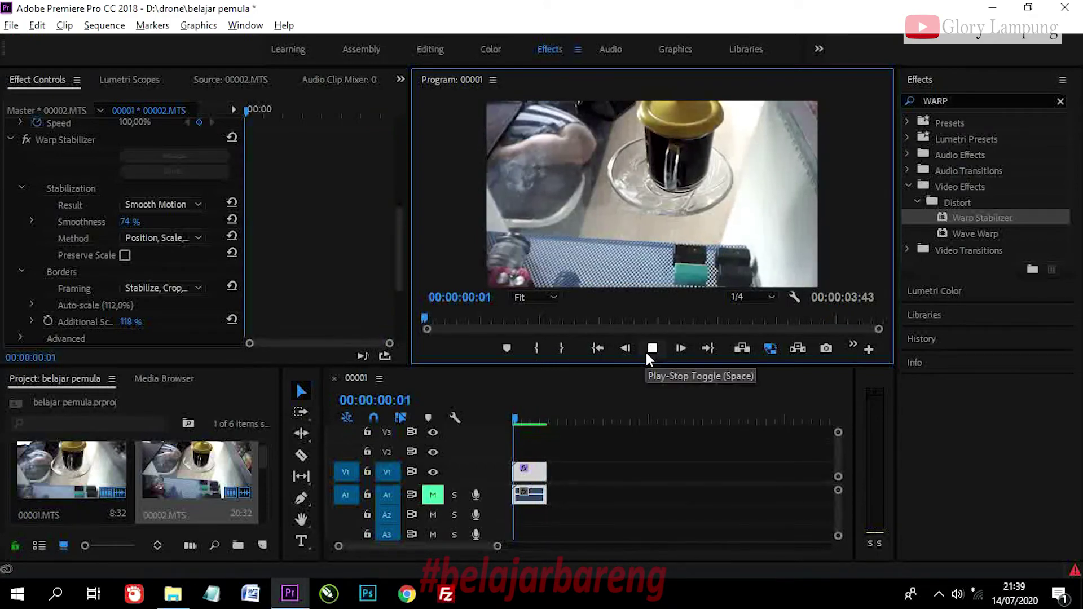